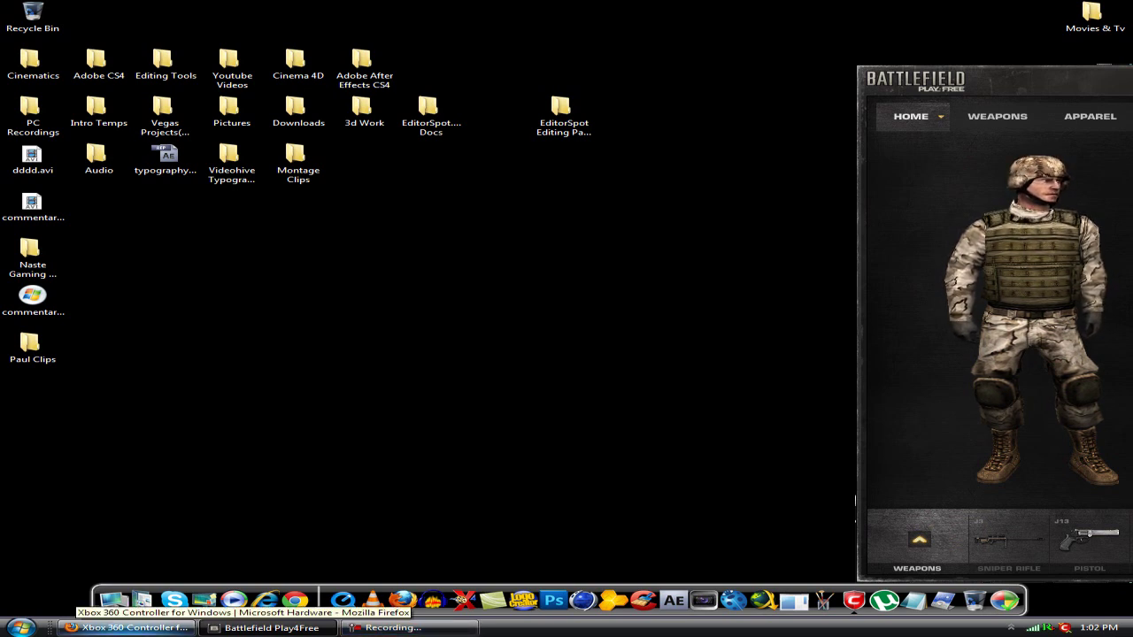
# - Switch to Firefox and read through IGN's review of the Afterglow AX.1 Xbox 360 Controller
pyautogui.click(124, 628)
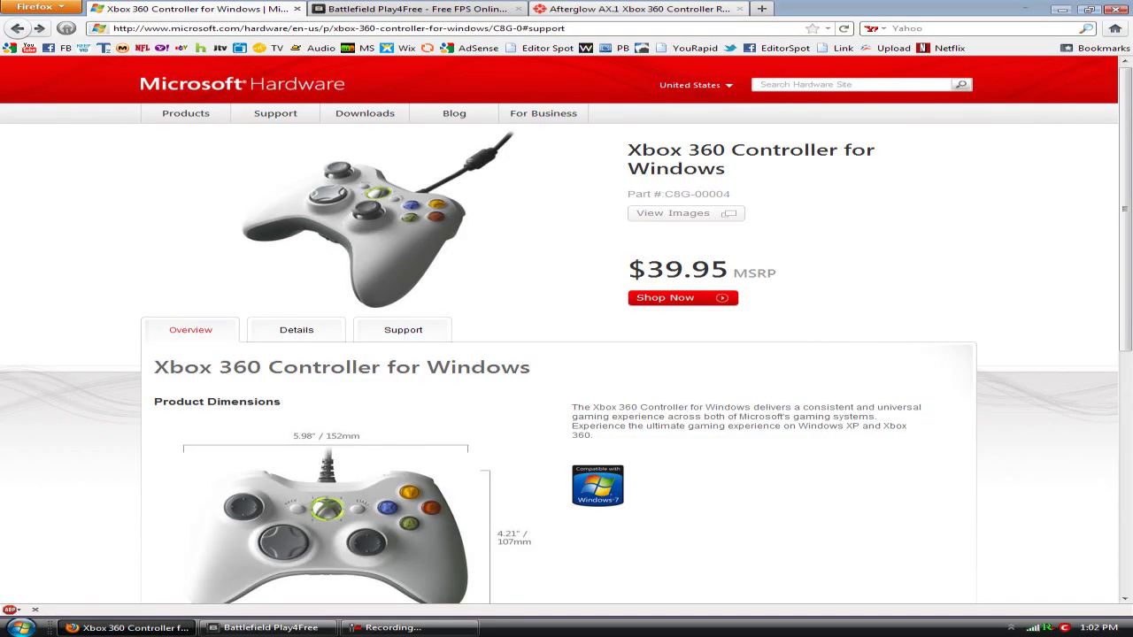
pyautogui.click(638, 9)
pyautogui.scroll(-3, 559, 329)
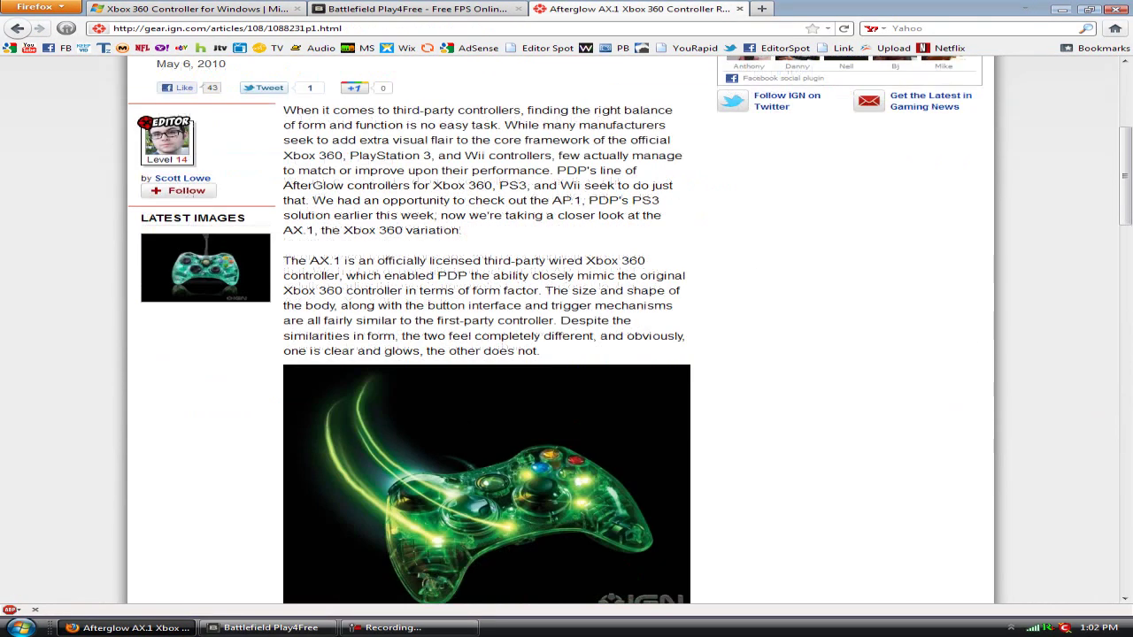
pyautogui.scroll(-3, 567, 354)
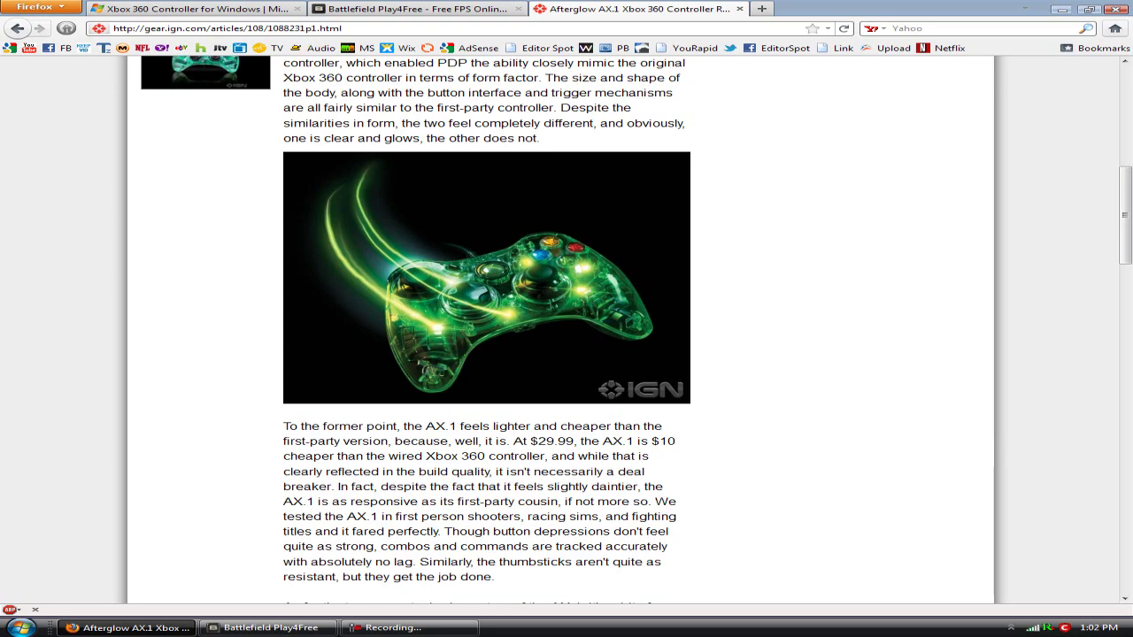
pyautogui.scroll(-5, 567, 354)
pyautogui.scroll(15, 566, 354)
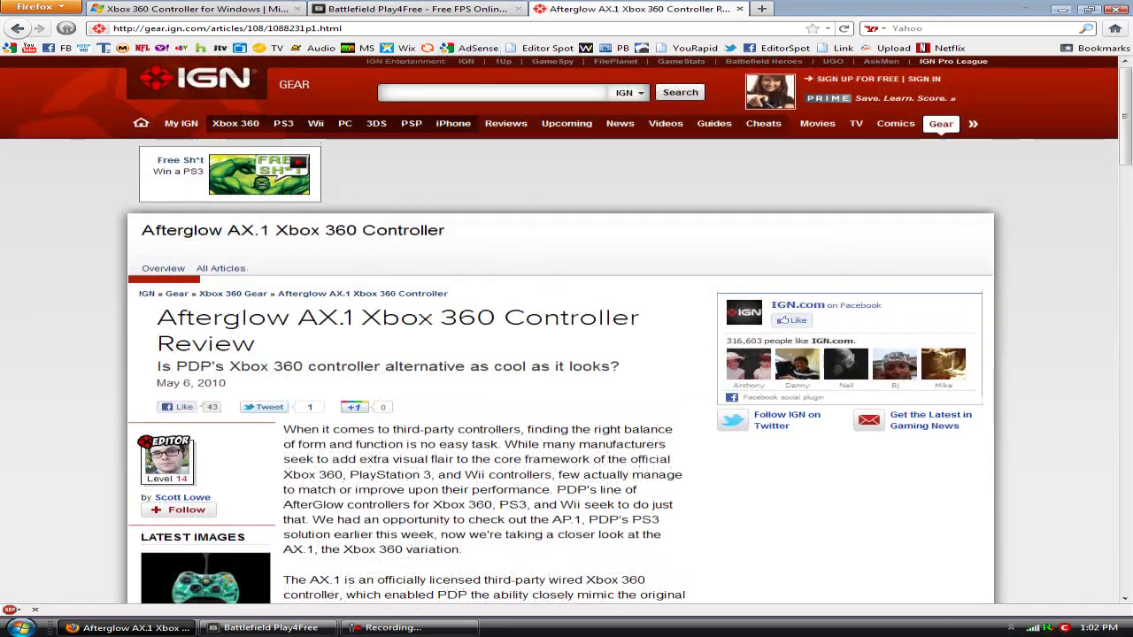
pyautogui.scroll(-4, 567, 354)
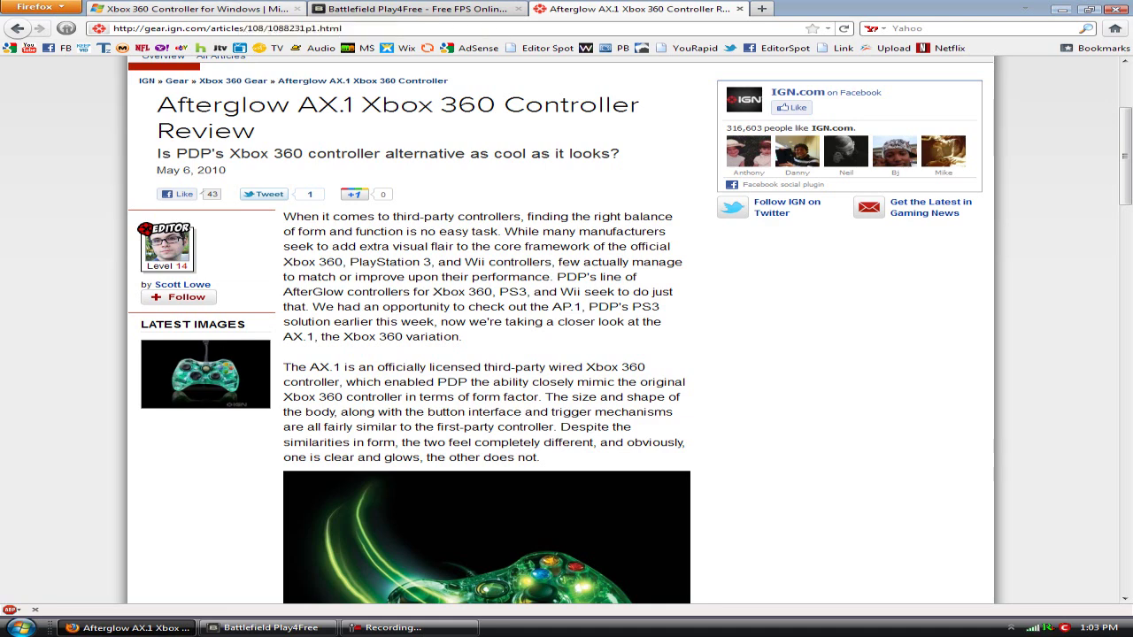
# - Load the Support section of Microsoft's Xbox 360 Controller for Windows page and look at the operating system choices, such as Windows 7 (64-bit only)
pyautogui.click(250, 9)
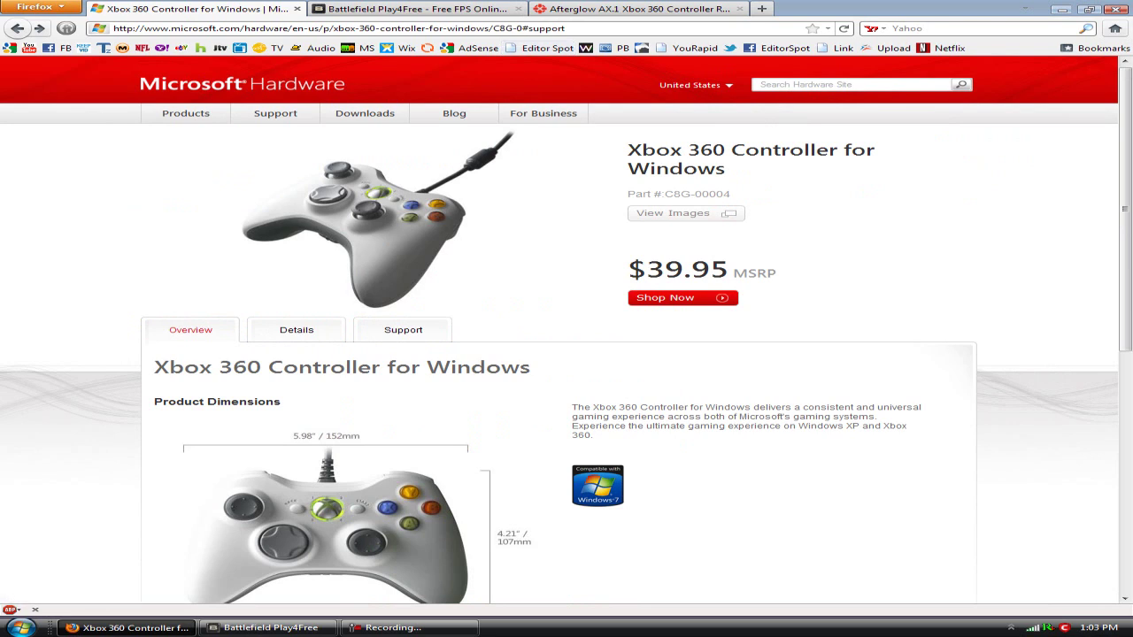
pyautogui.click(529, 28)
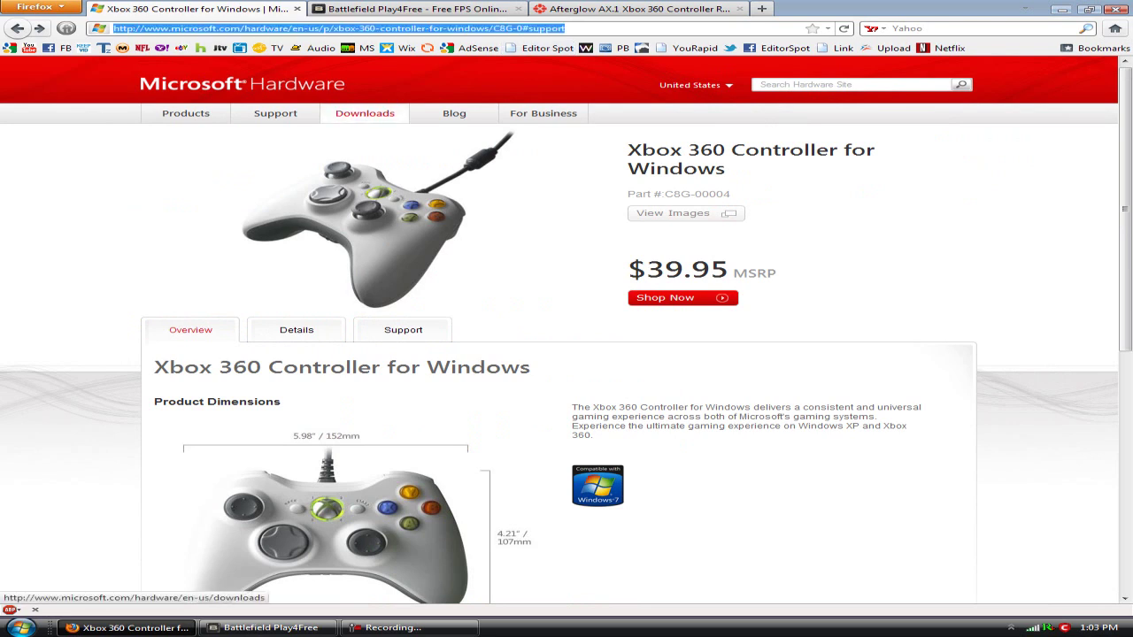
pyautogui.press('Return')
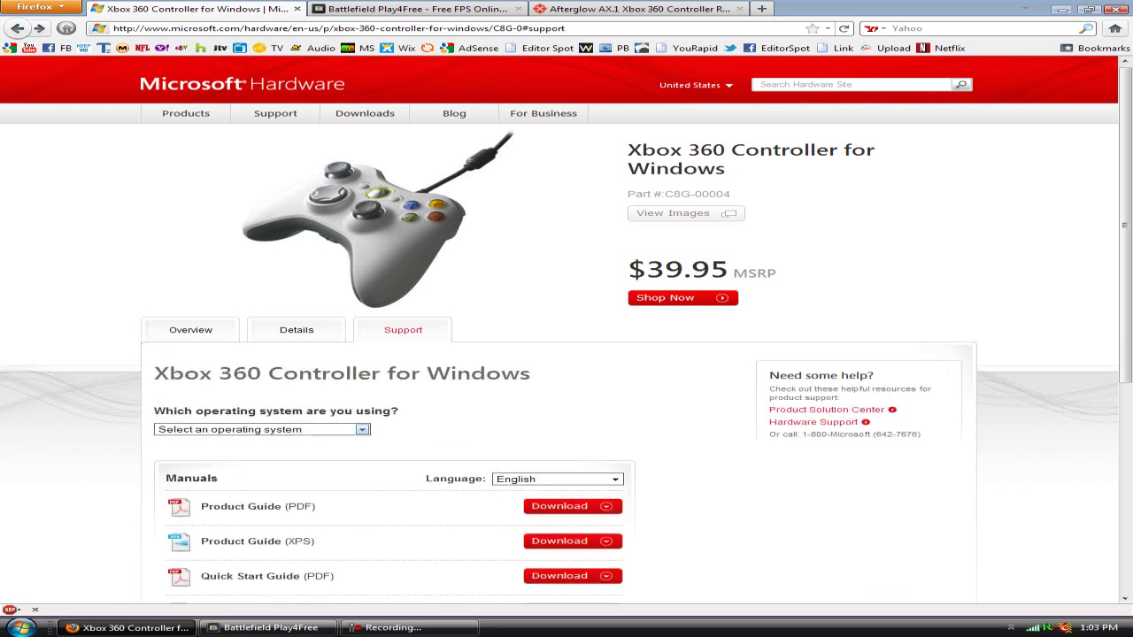
pyautogui.click(362, 429)
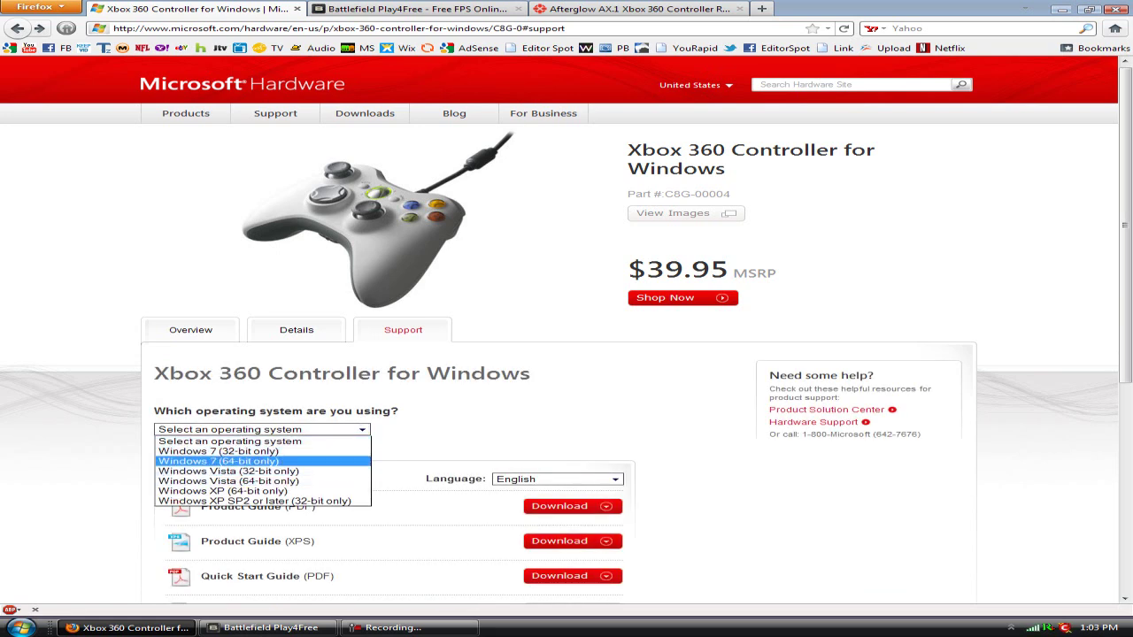
pyautogui.click(219, 461)
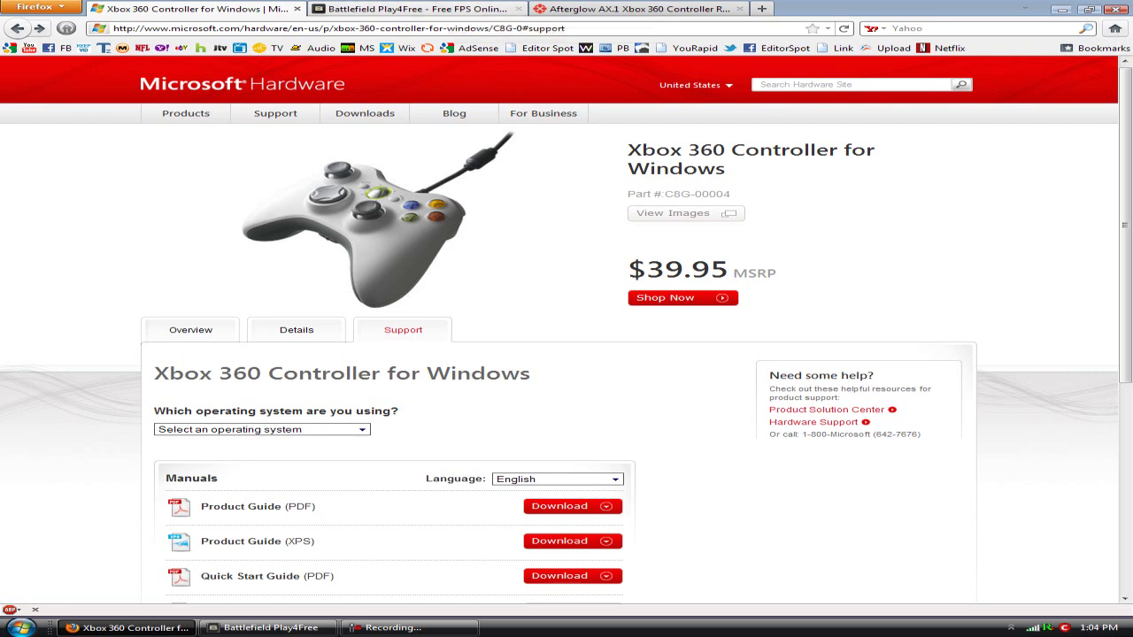
# - Look over the Battlefield Play4Free website's home page and its news posts
pyautogui.click(416, 9)
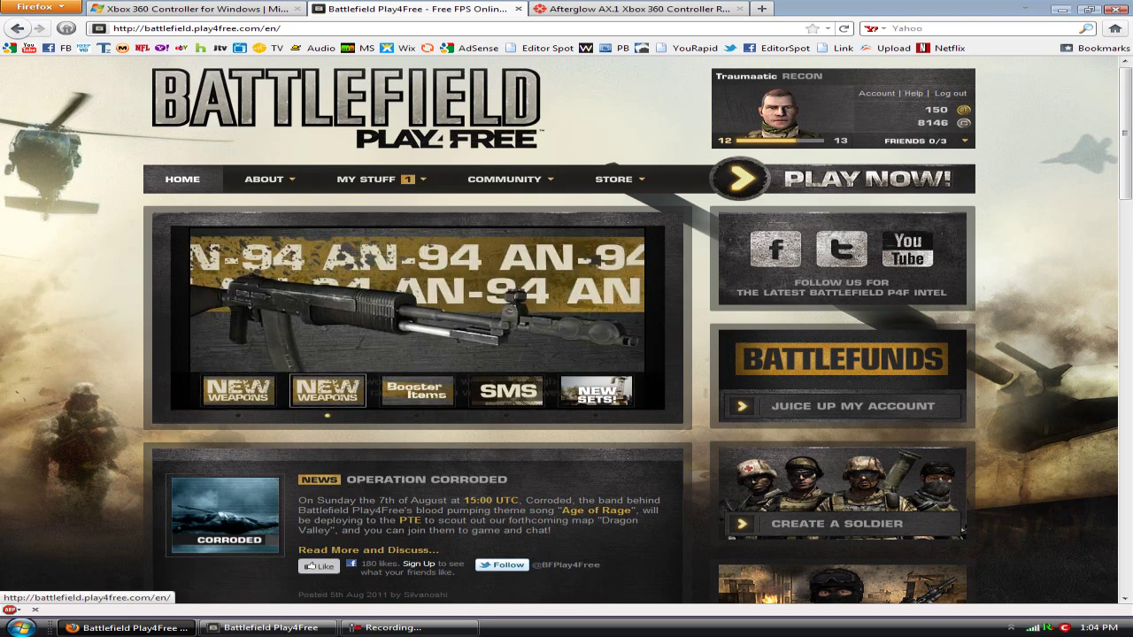
pyautogui.scroll(-5, 567, 329)
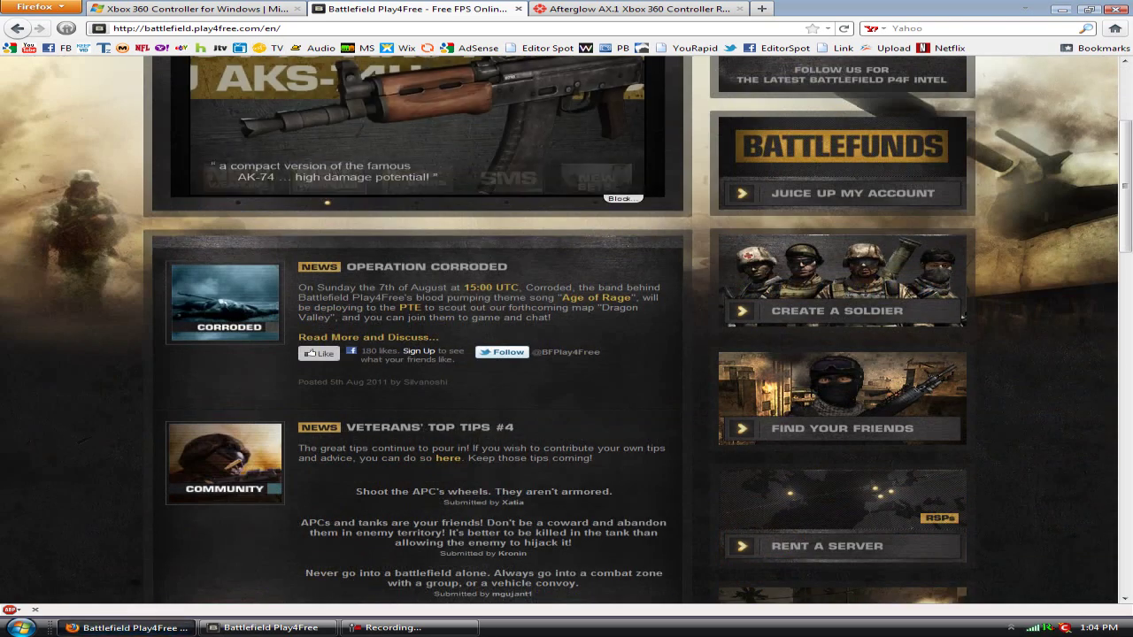
# - Minimize the browser, move the Battlefield Play4Free game window fully into view and open its options
pyautogui.click(127, 628)
pyautogui.moveTo(1036, 80); pyautogui.dragTo(232, 69)
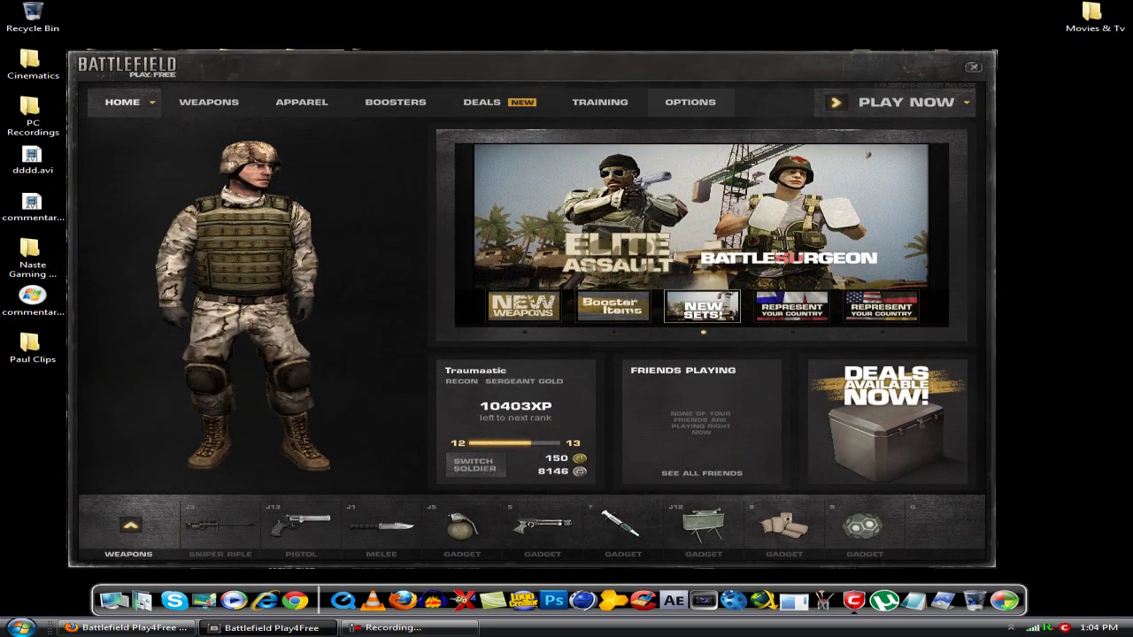
pyautogui.click(690, 102)
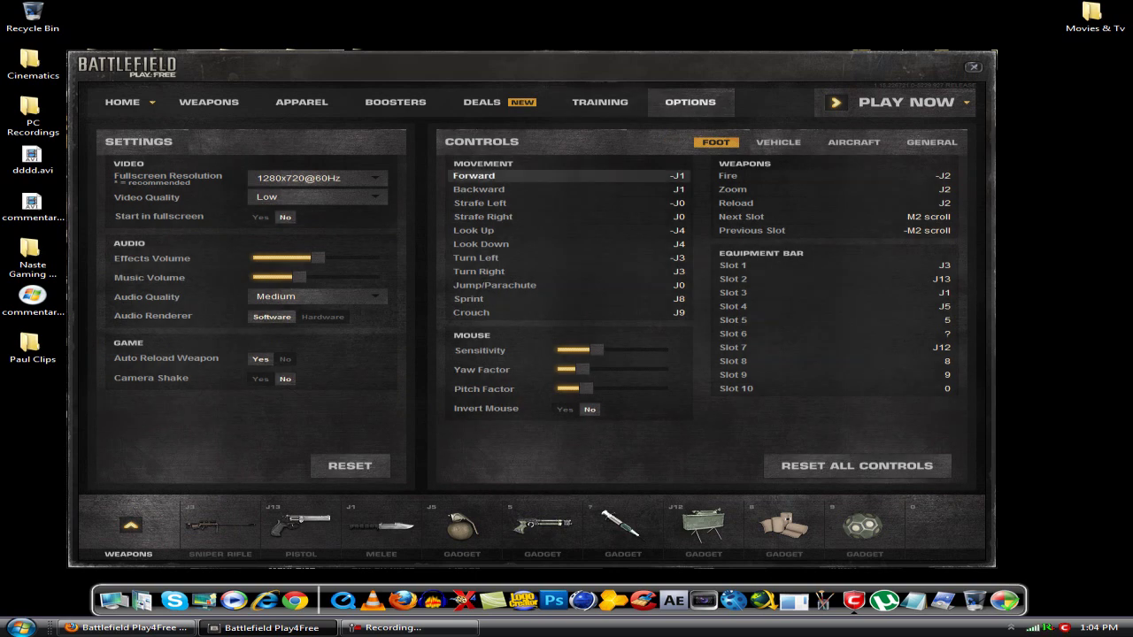
# - Open the control input prompt for the Forward foot movement and dismiss it
pyautogui.click(567, 177)
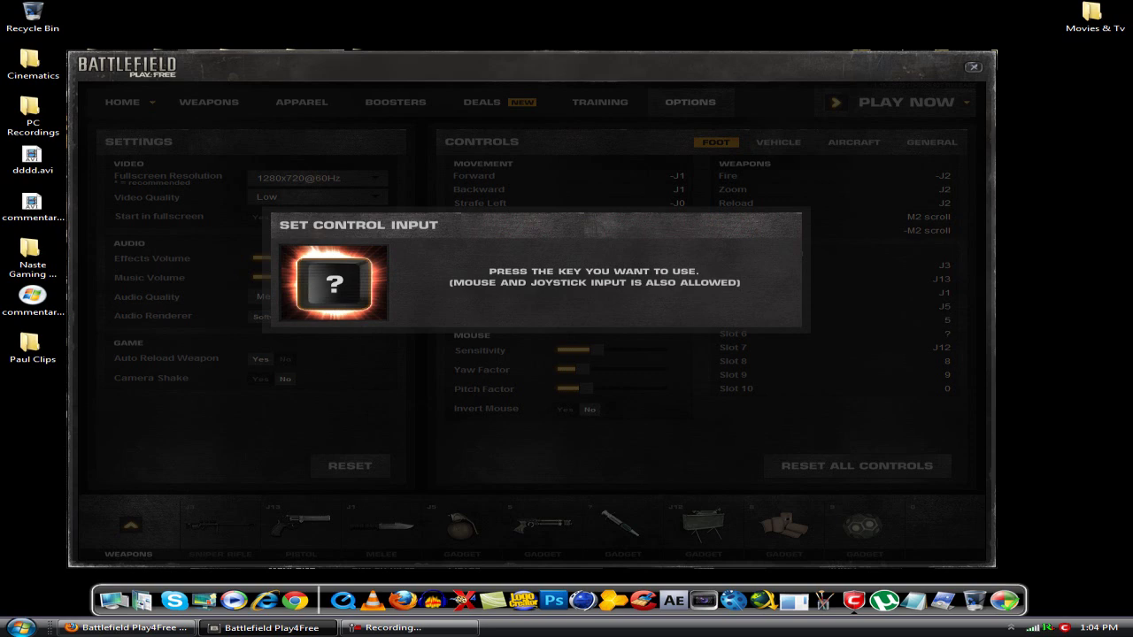
pyautogui.press('Escape')
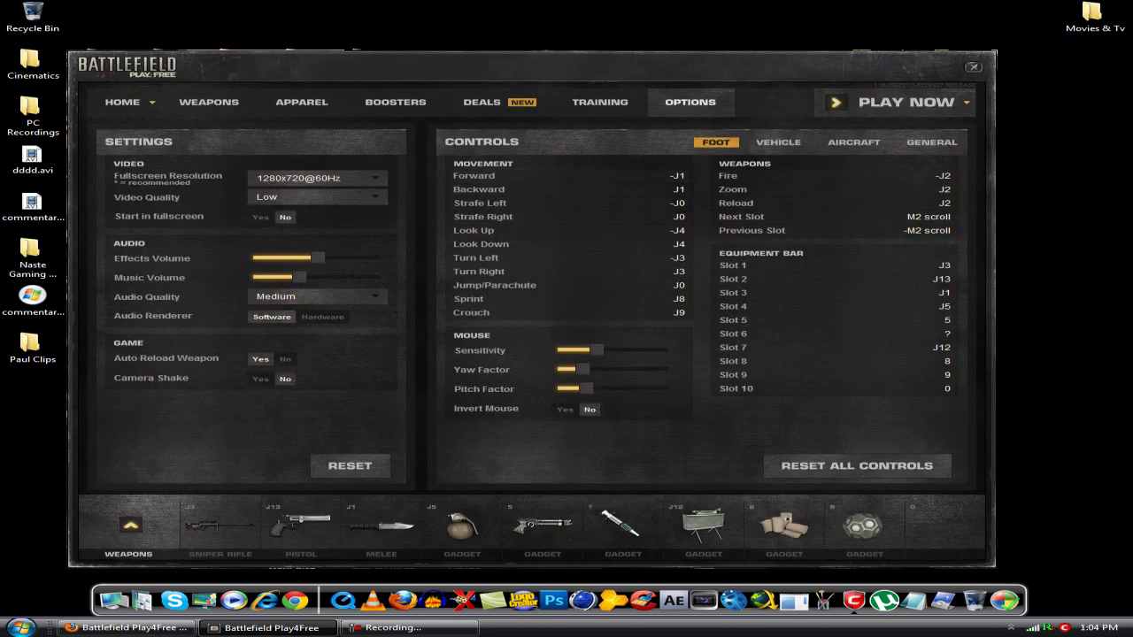
pyautogui.moveTo(623, 524)
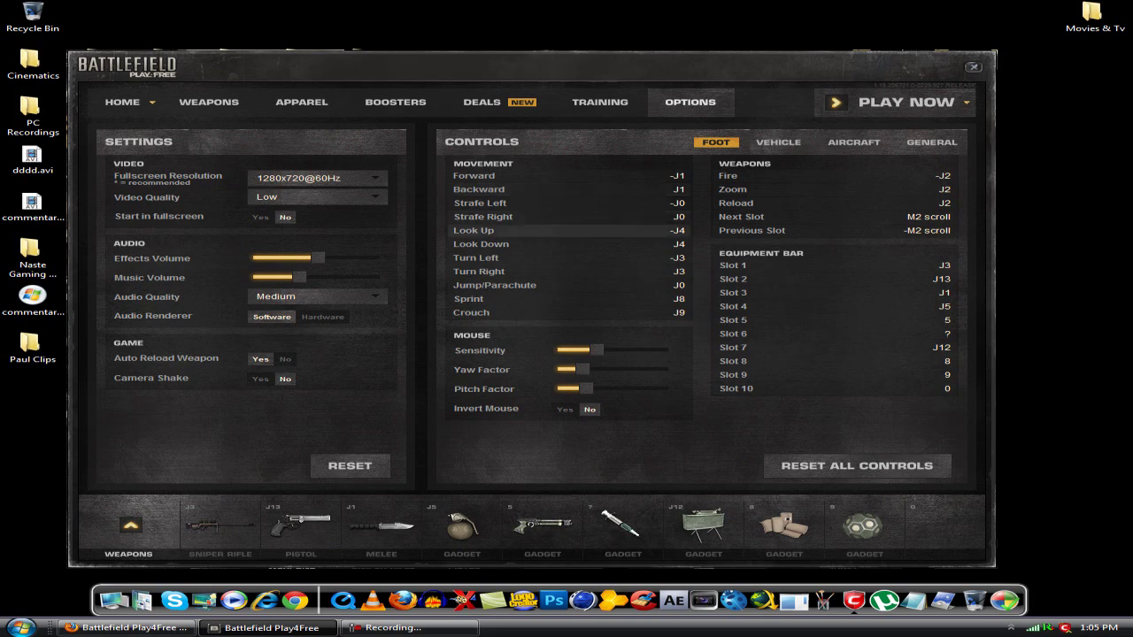
# - Assign mouse input M1 to Look Up and the left mouse button (LMB) to Jump/Parachute in the foot controls
pyautogui.click(567, 230)
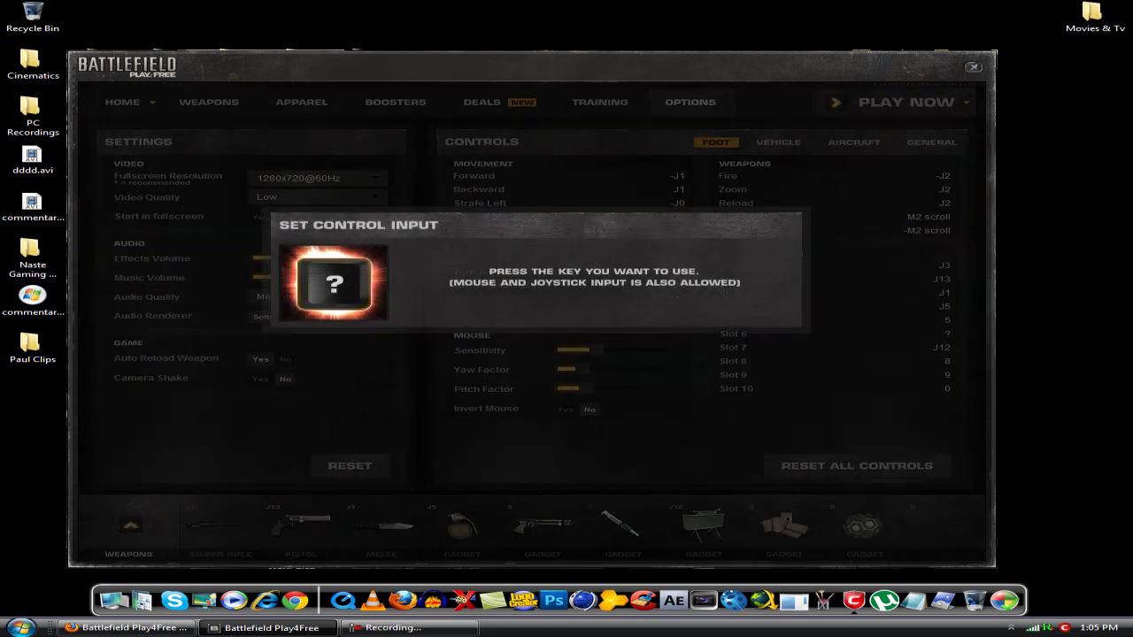
pyautogui.press('Escape')
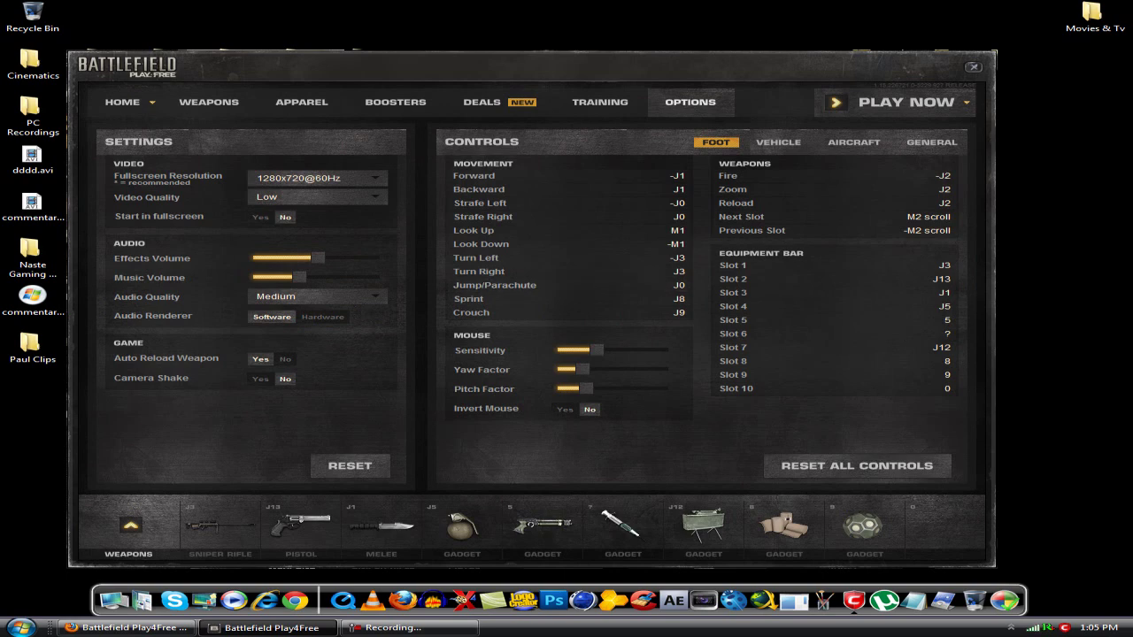
pyautogui.click(566, 285)
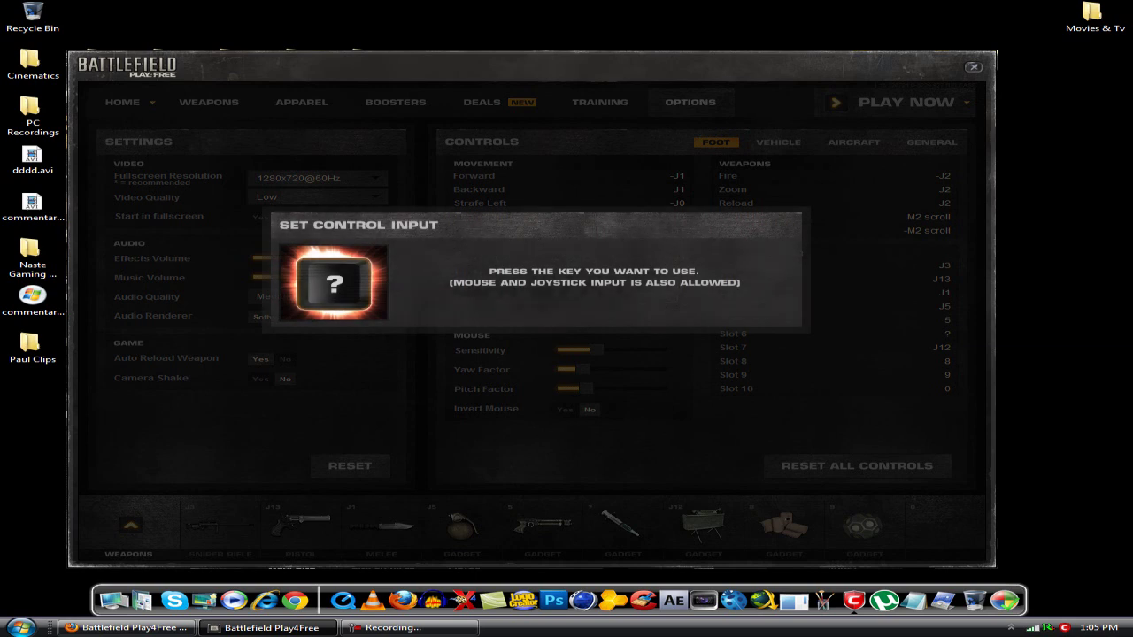
pyautogui.click(566, 285)
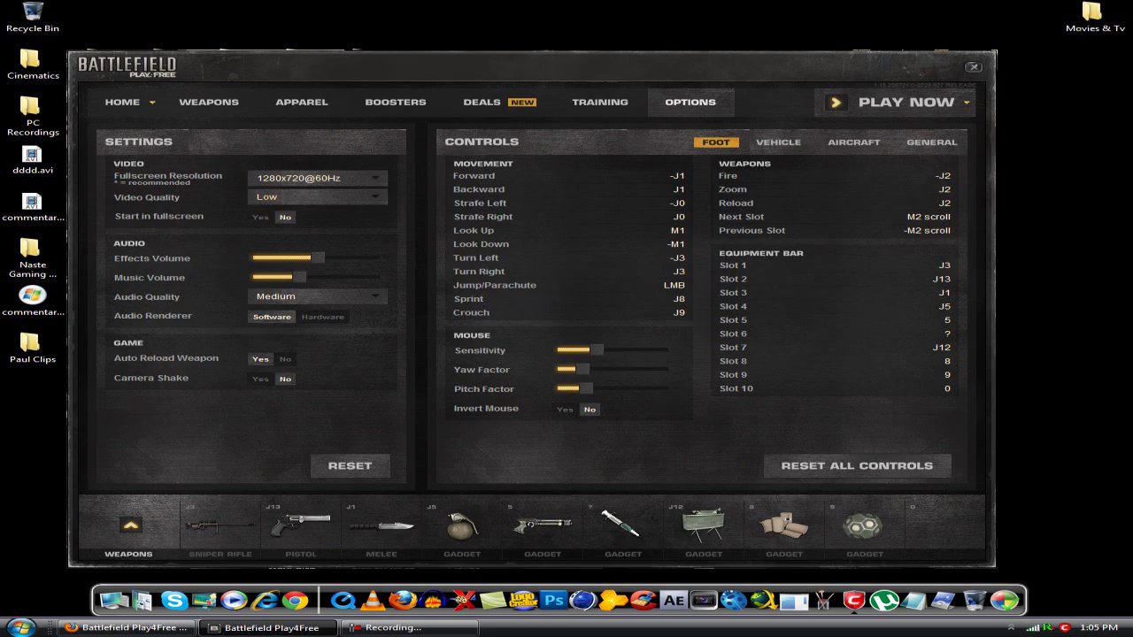
# - Return to the game's home screen and view the soldier list and featured items
pyautogui.click(123, 102)
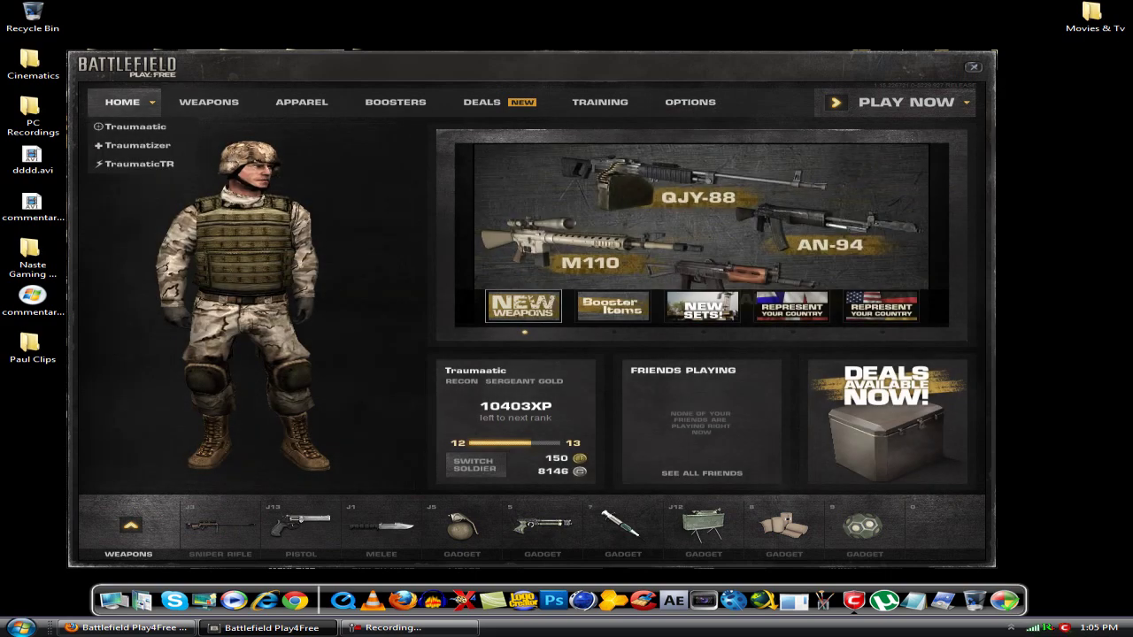
pyautogui.moveTo(220, 526)
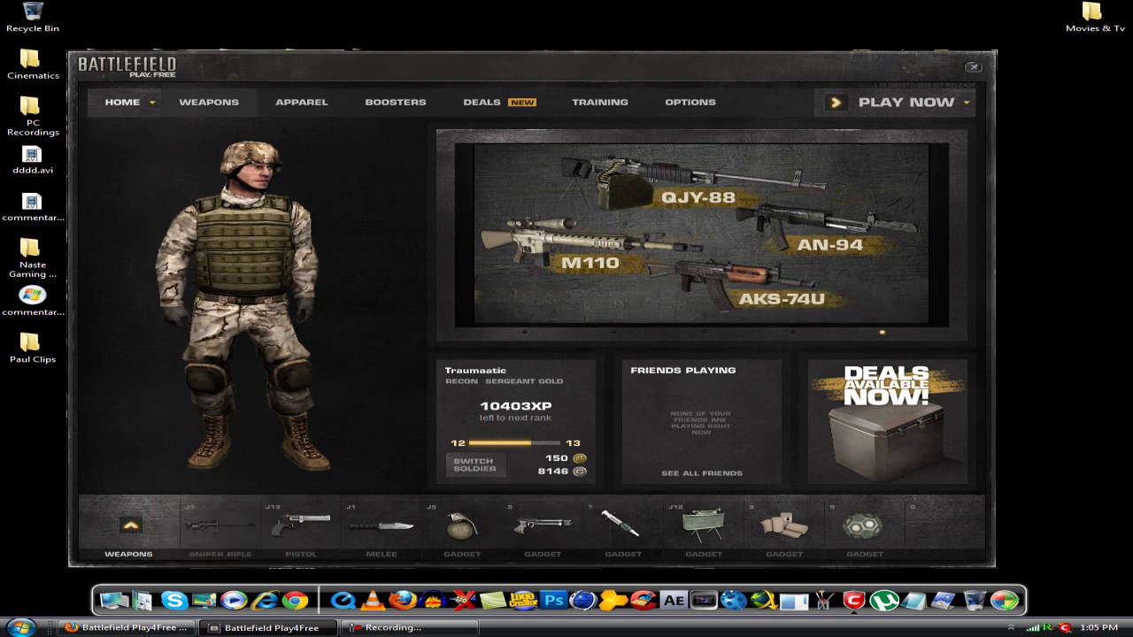
pyautogui.moveTo(124, 103)
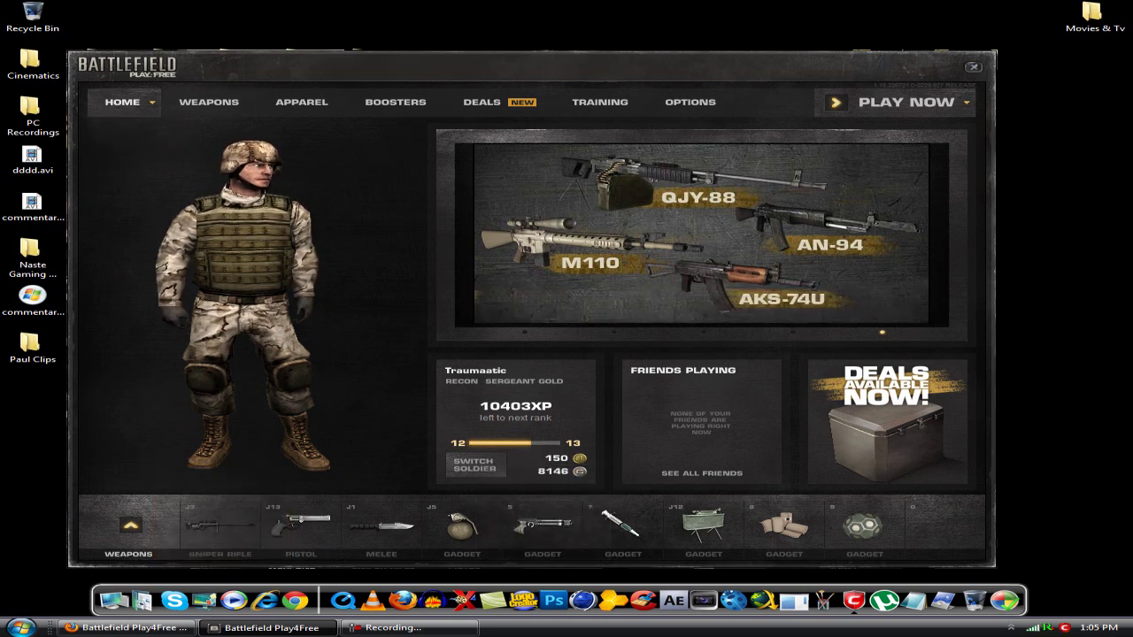
pyautogui.moveTo(691, 239)
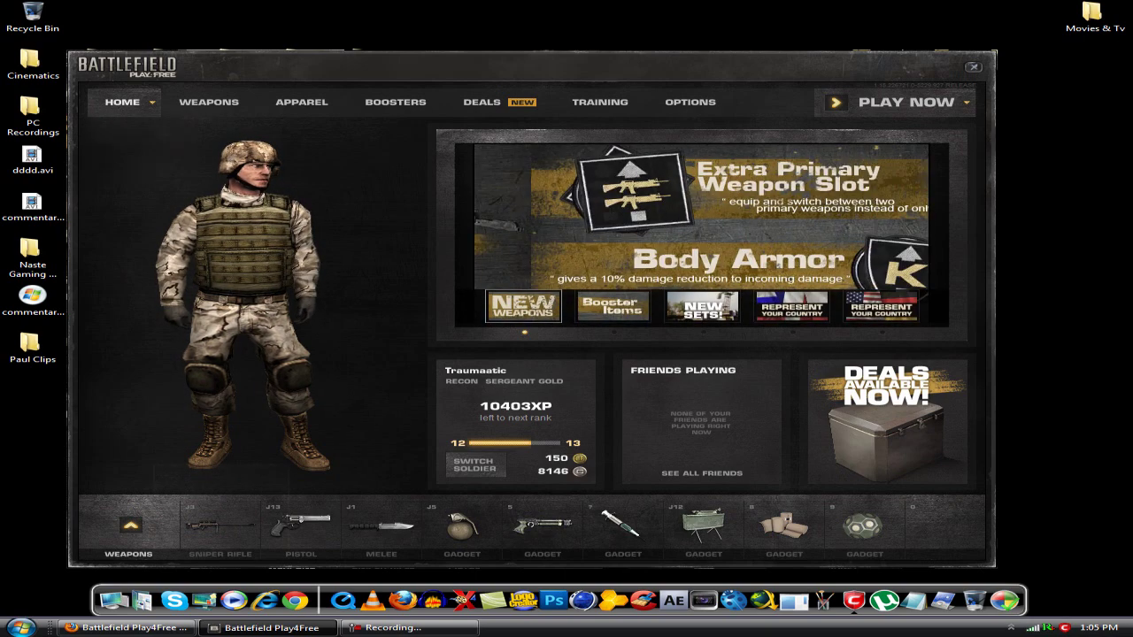
# - Inspect the stats of the equipped M95 sniper rifle, compare it with the SVD, and view the MP-412 REX pistol
pyautogui.click(220, 527)
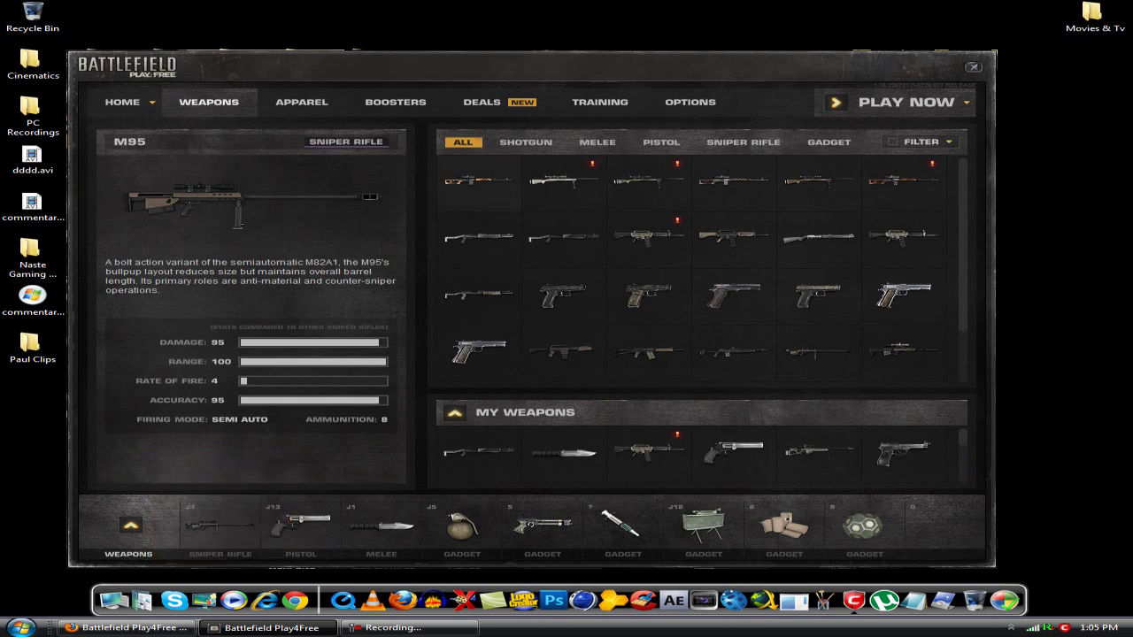
pyautogui.moveTo(478, 186)
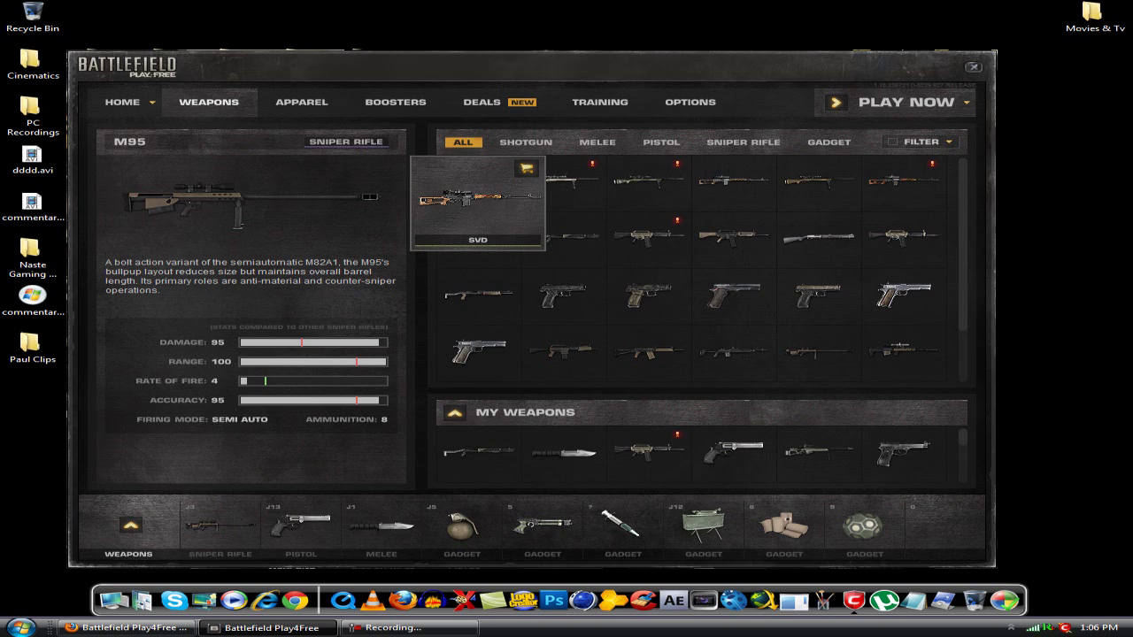
pyautogui.click(301, 526)
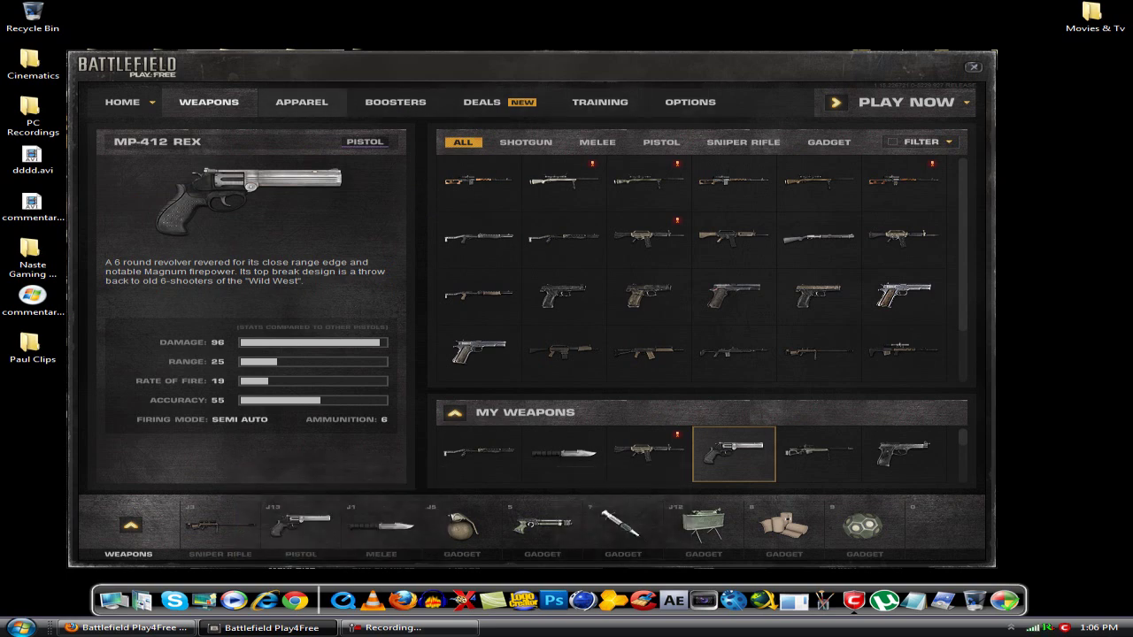
# - Look through the apparel, boosters, hot deals and recon training pages, ending on the control options
pyautogui.click(302, 102)
pyautogui.click(396, 101)
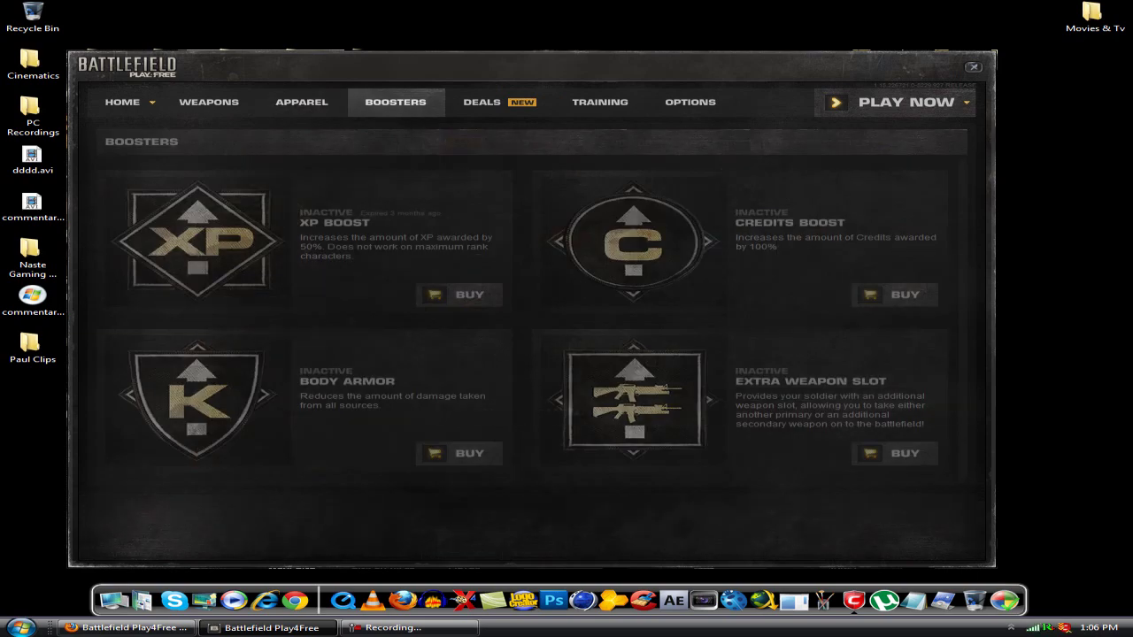
pyautogui.click(499, 102)
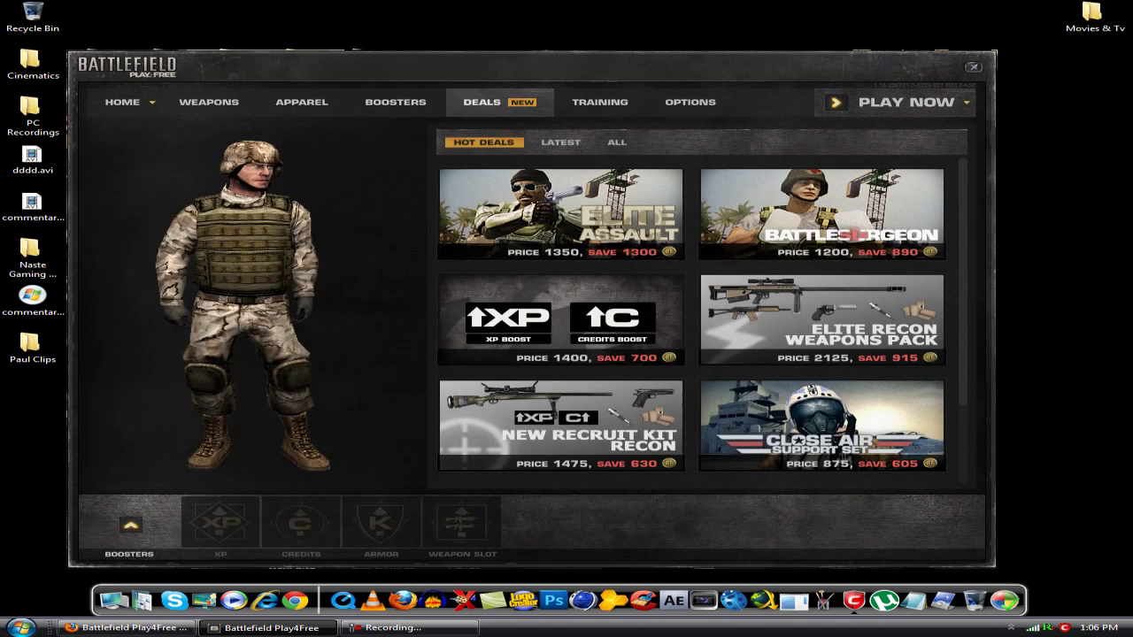
pyautogui.click(600, 103)
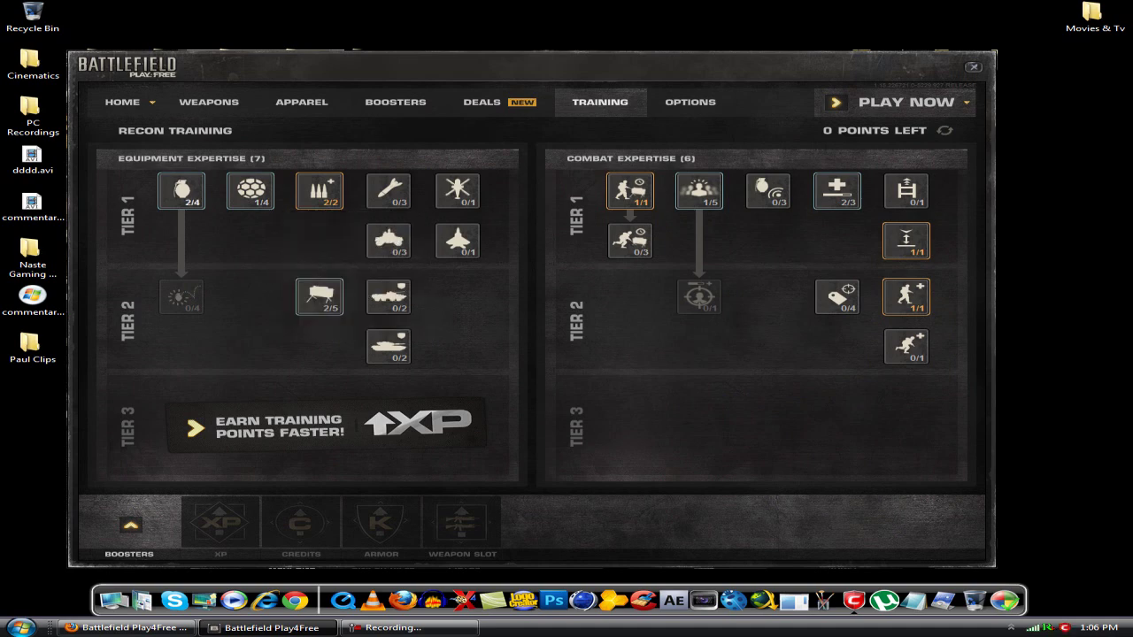
pyautogui.moveTo(184, 193)
pyautogui.click(690, 102)
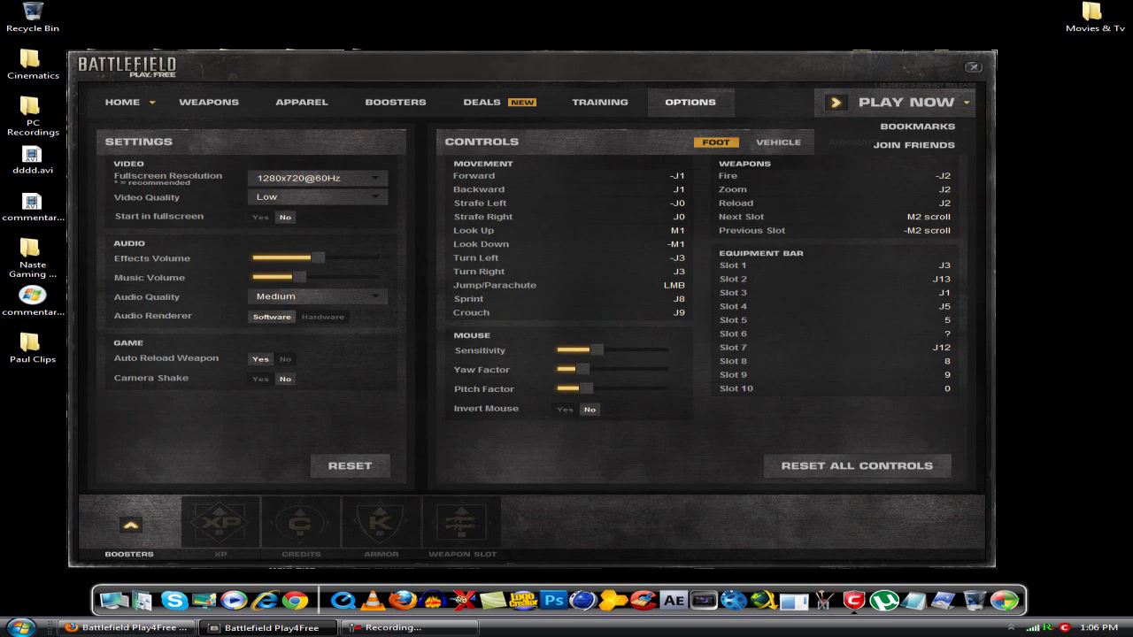
# - Join a match and walk the soldier forward through the wooden gate into the open yard
pyautogui.click(907, 103)
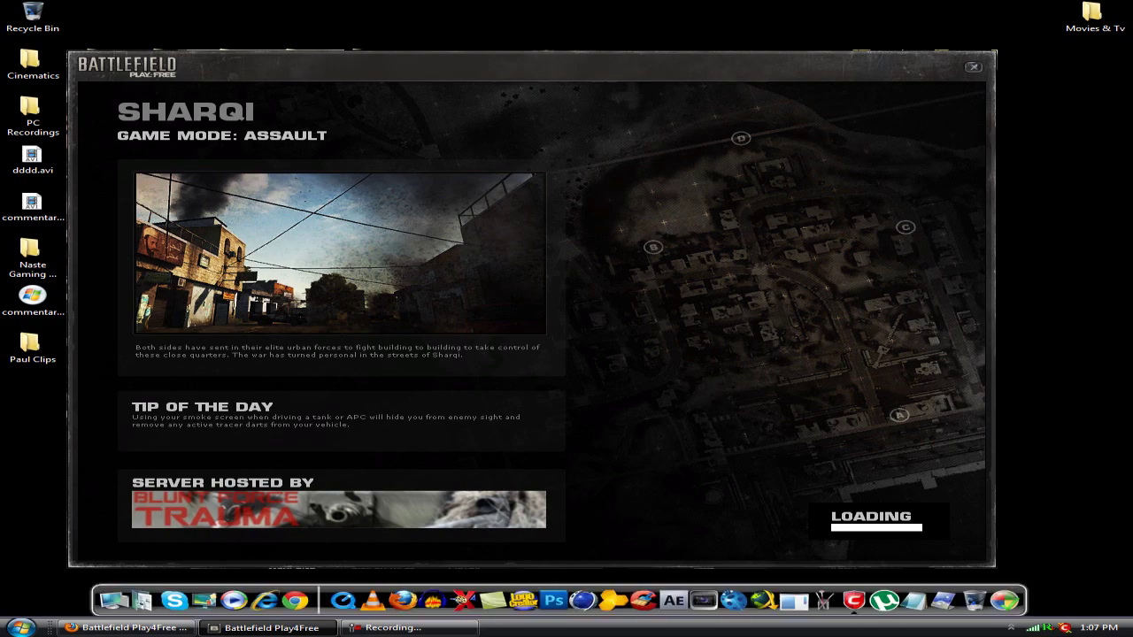
pyautogui.press('w')
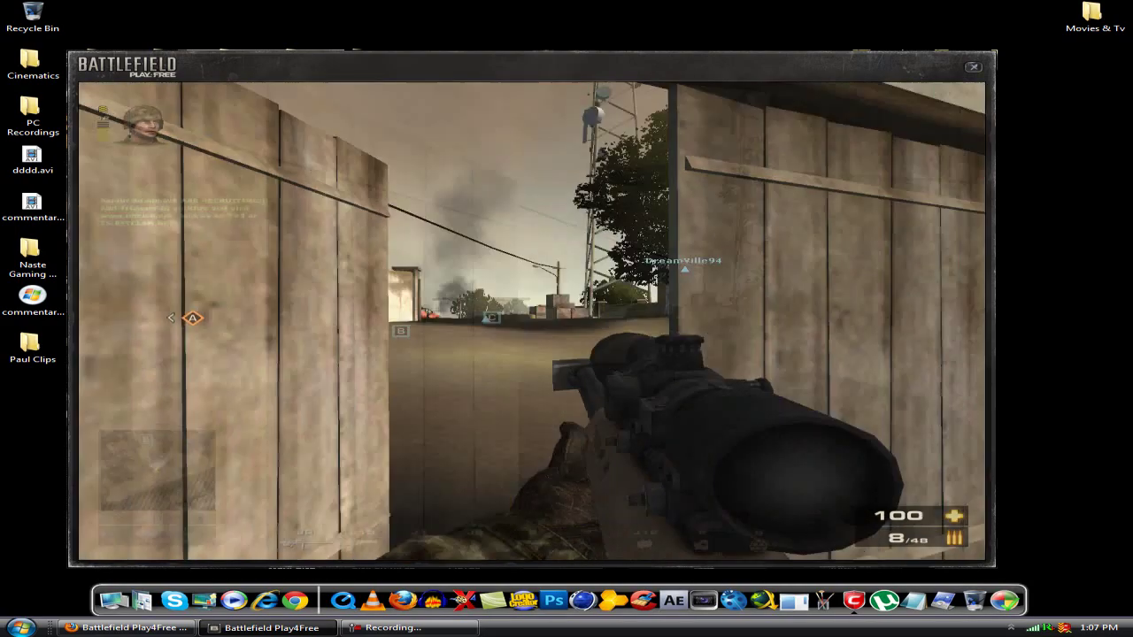
pyautogui.press('w')
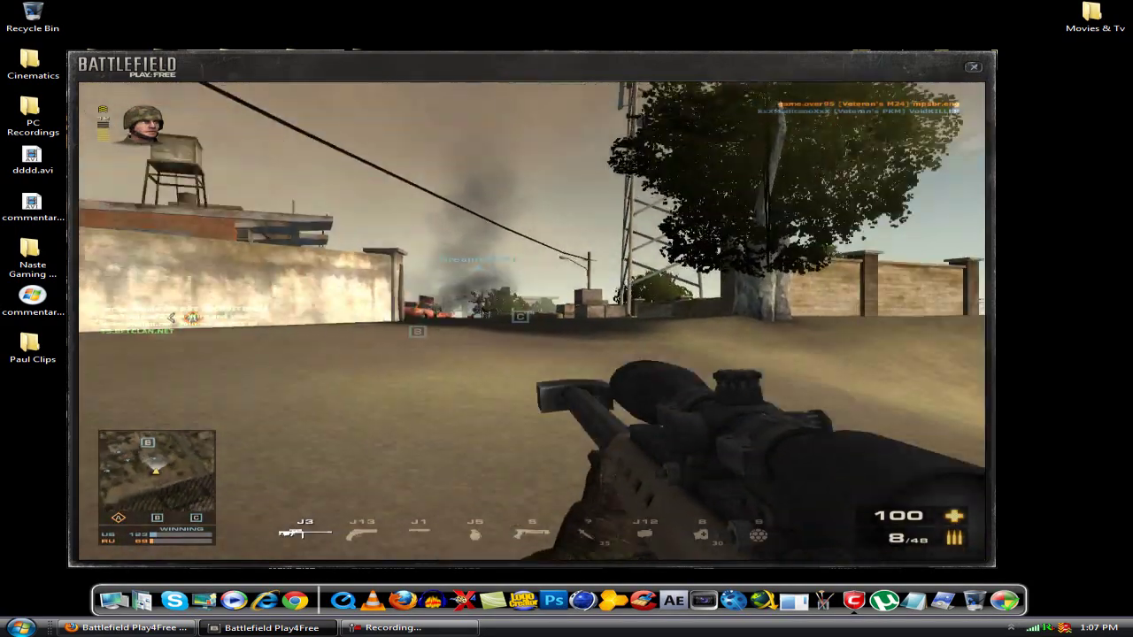
# - Walk the soldier across the yard past the tree to the lattice tower, then bring up the battle options and resume the battle
pyautogui.press('w')
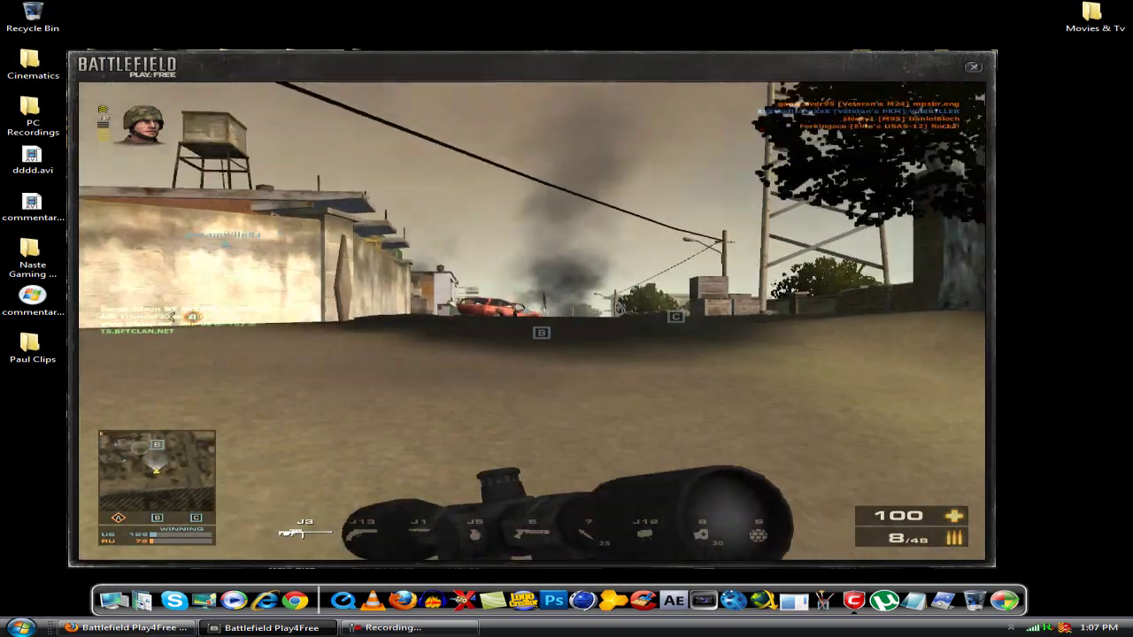
pyautogui.press('w')
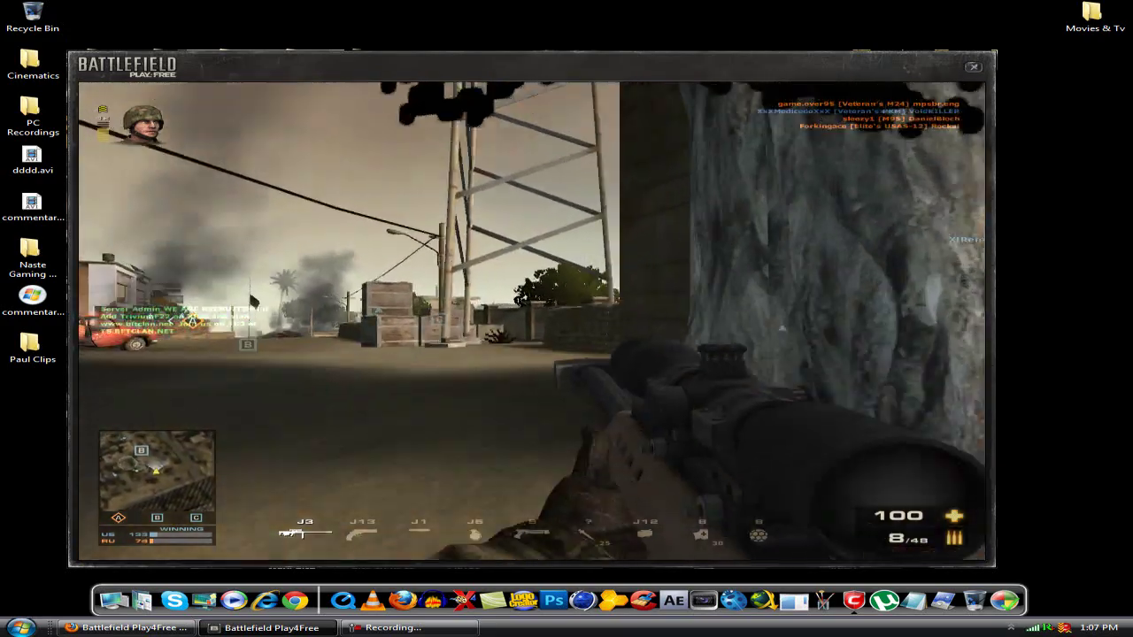
pyautogui.press('w')
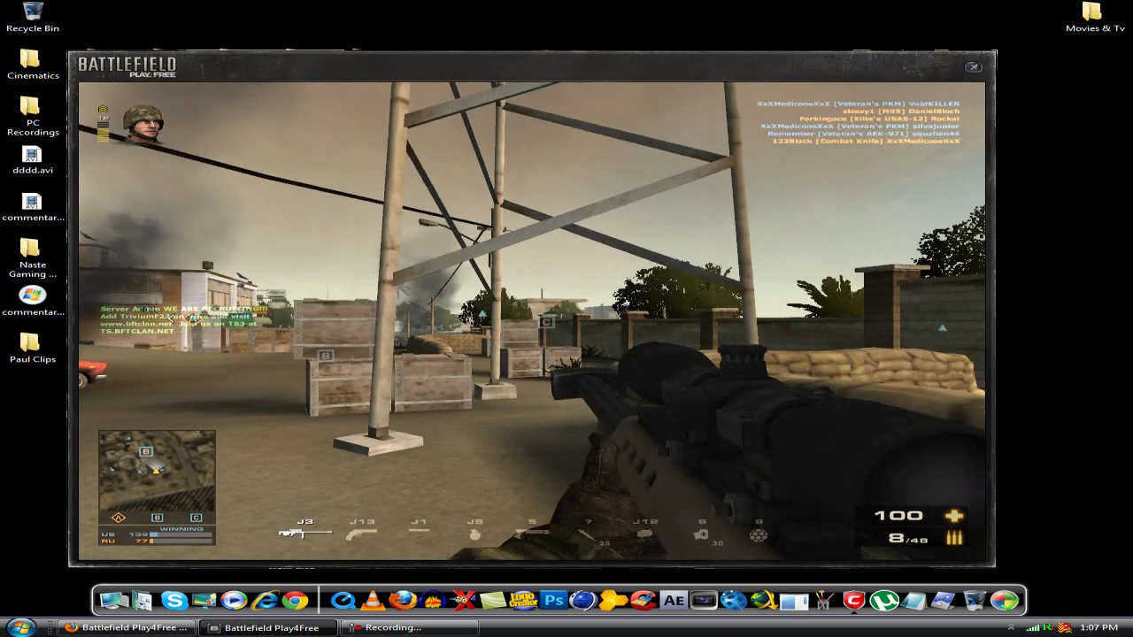
pyautogui.press('Escape')
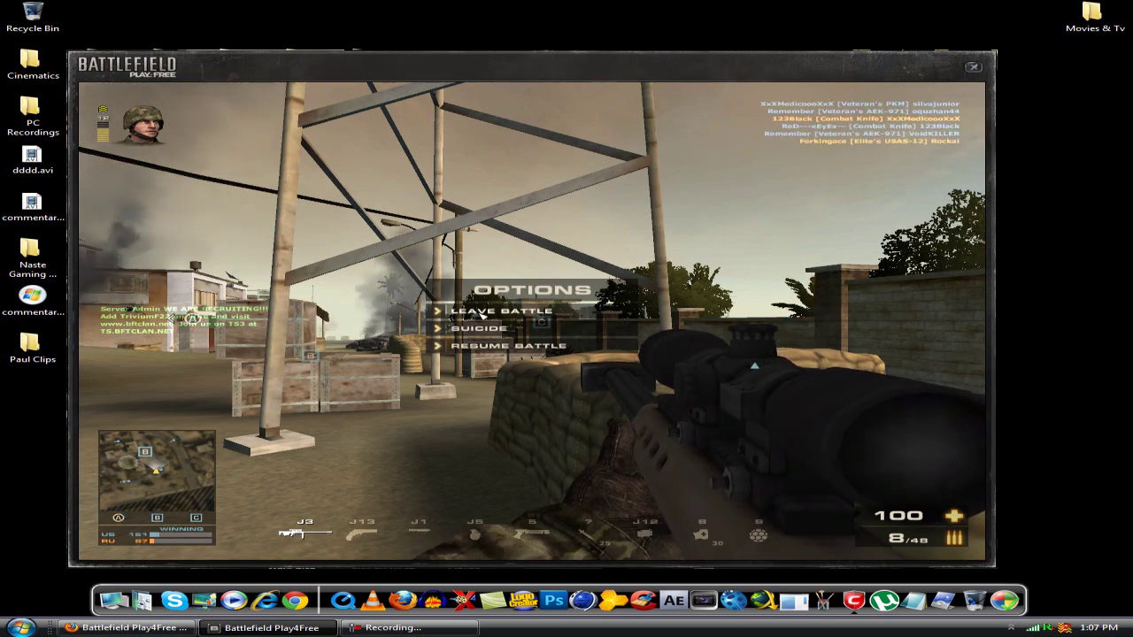
pyautogui.click(498, 347)
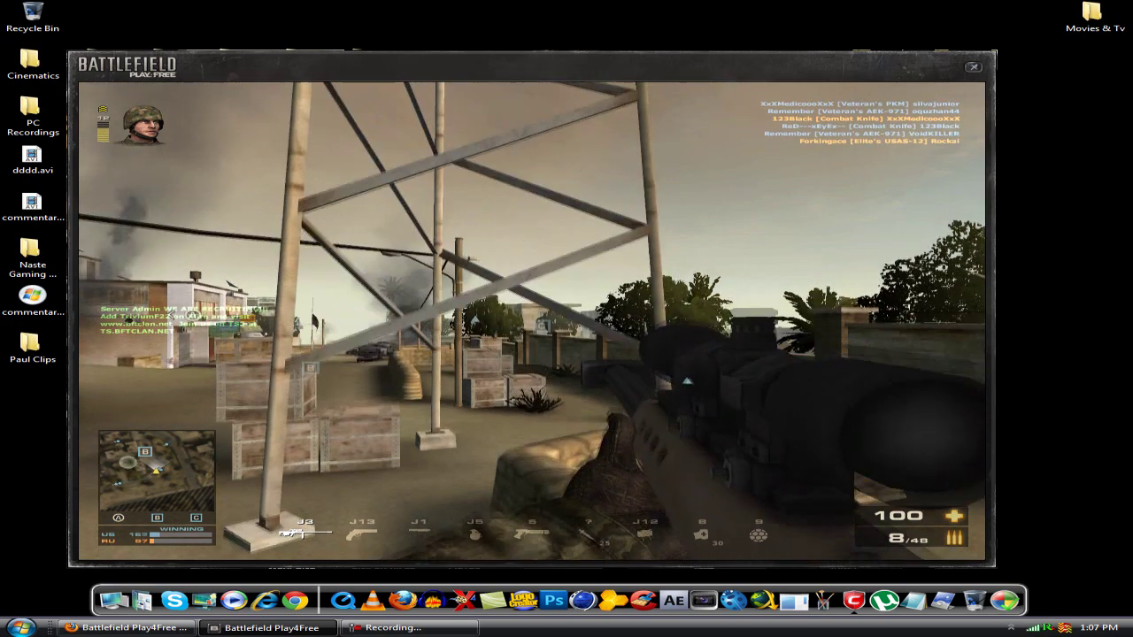
# - Move the soldier past the sandbags and along the wall, jumping over the wooden crates to reach the sandbag barrier facing flag B
pyautogui.press('w')
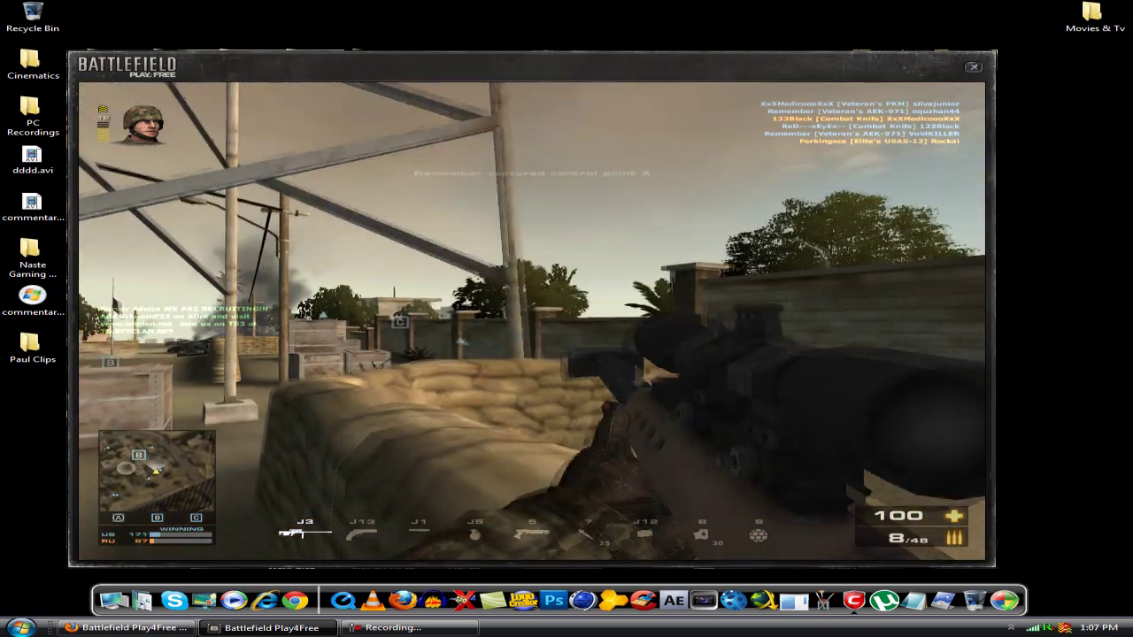
pyautogui.press('w')
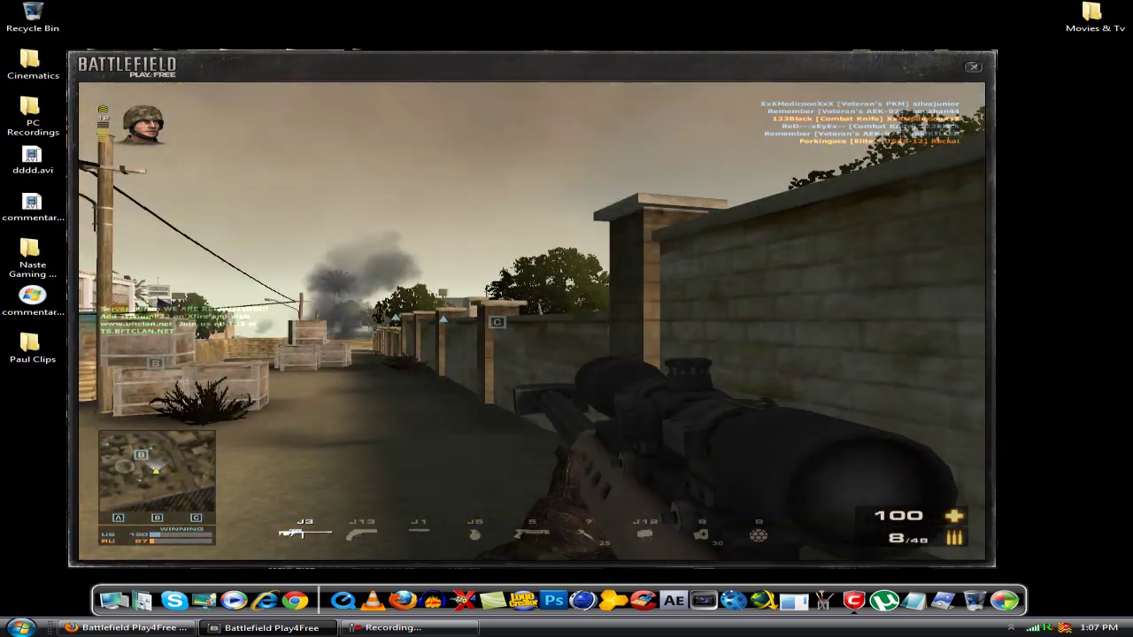
pyautogui.press('w')
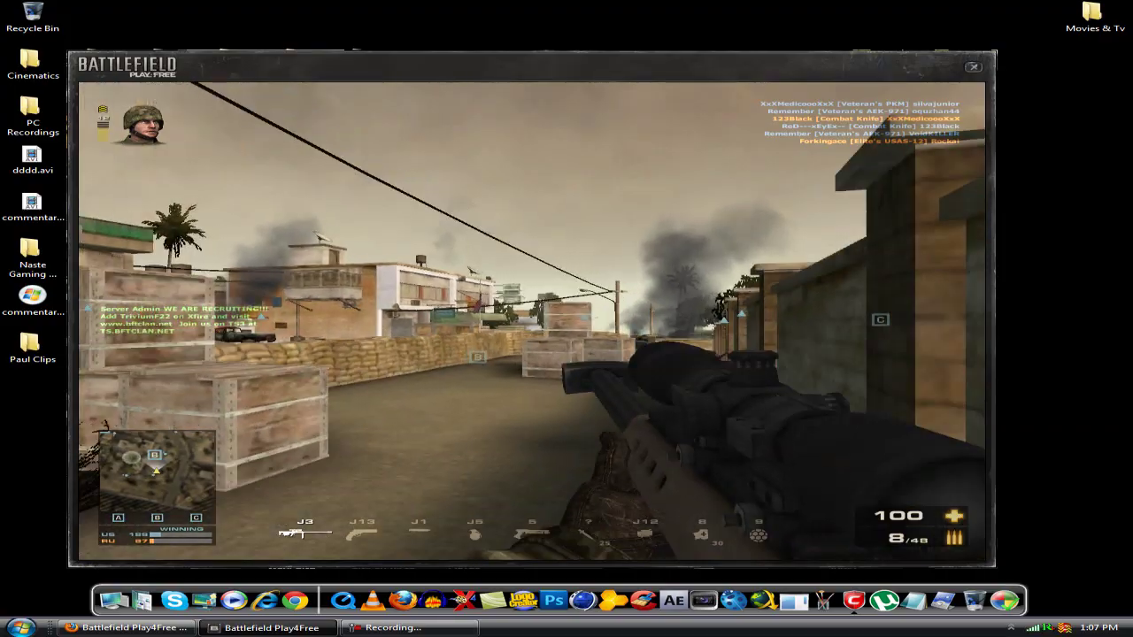
pyautogui.press('w')
pyautogui.press('space')
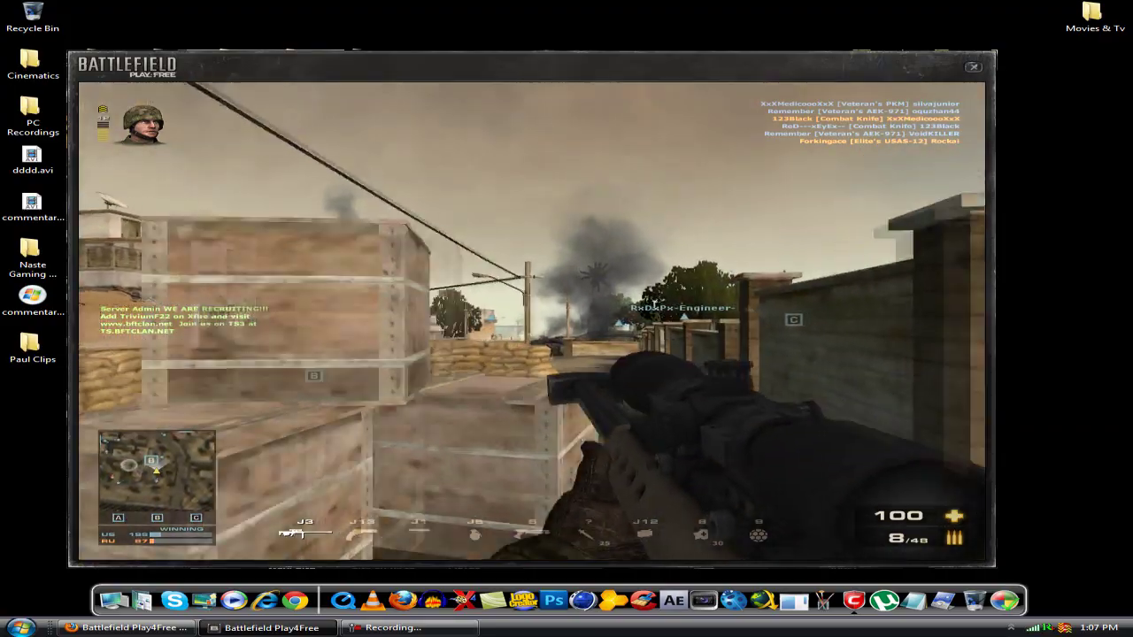
pyautogui.press('w')
pyautogui.press('space')
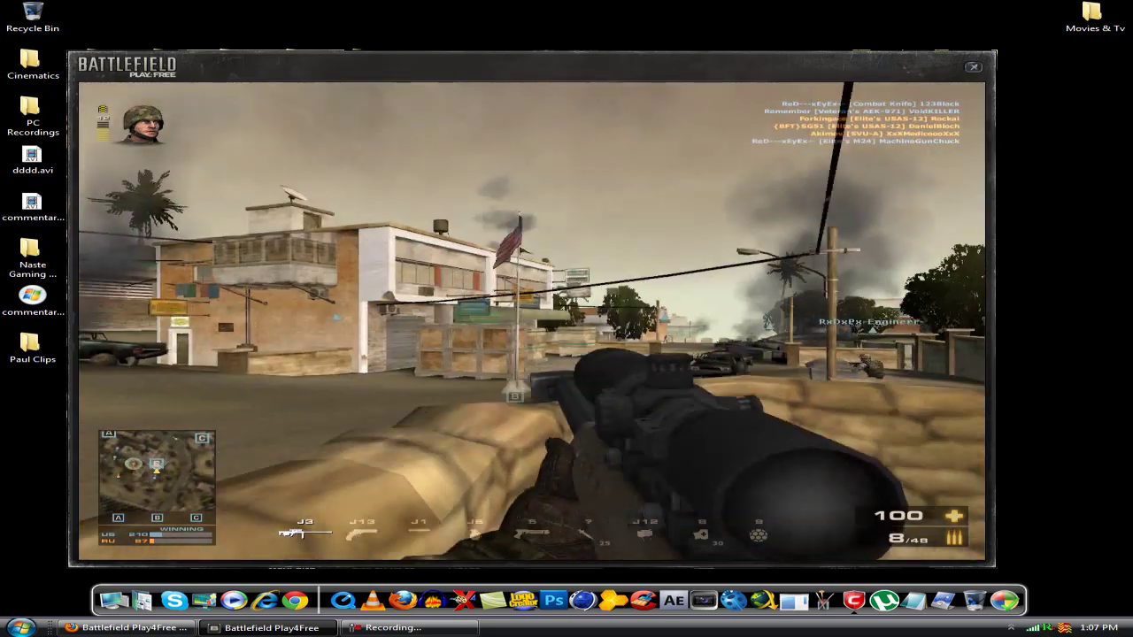
# - Aim the sniper rifle through its scope at the street near the red car, leave the scope view and bring up the battle options
pyautogui.rightClick(532, 320)
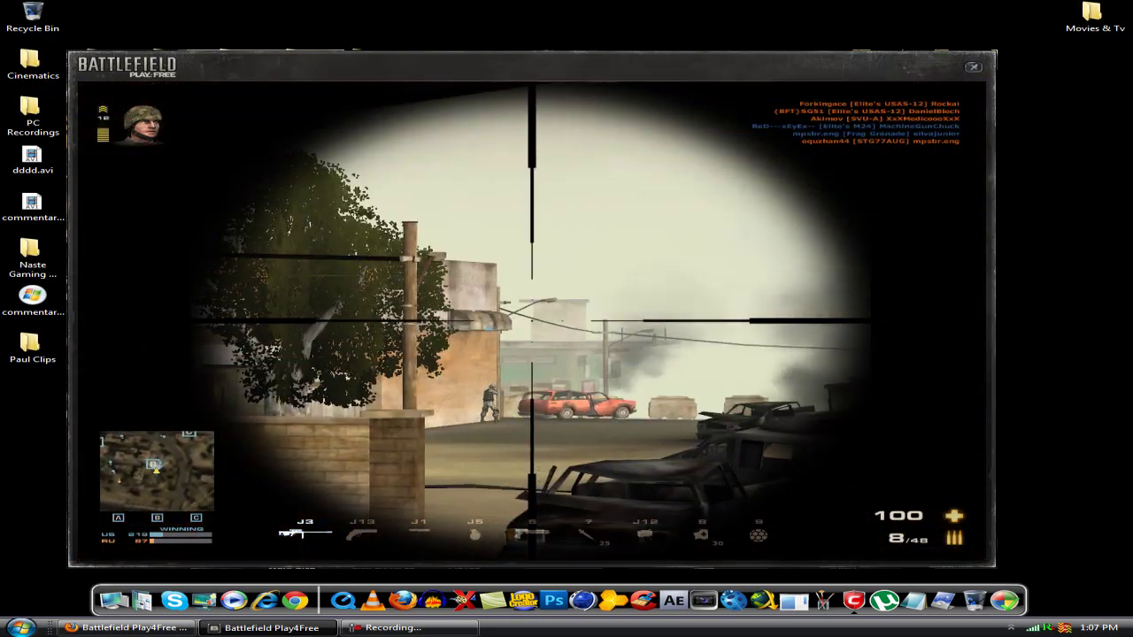
pyautogui.rightClick(531, 321)
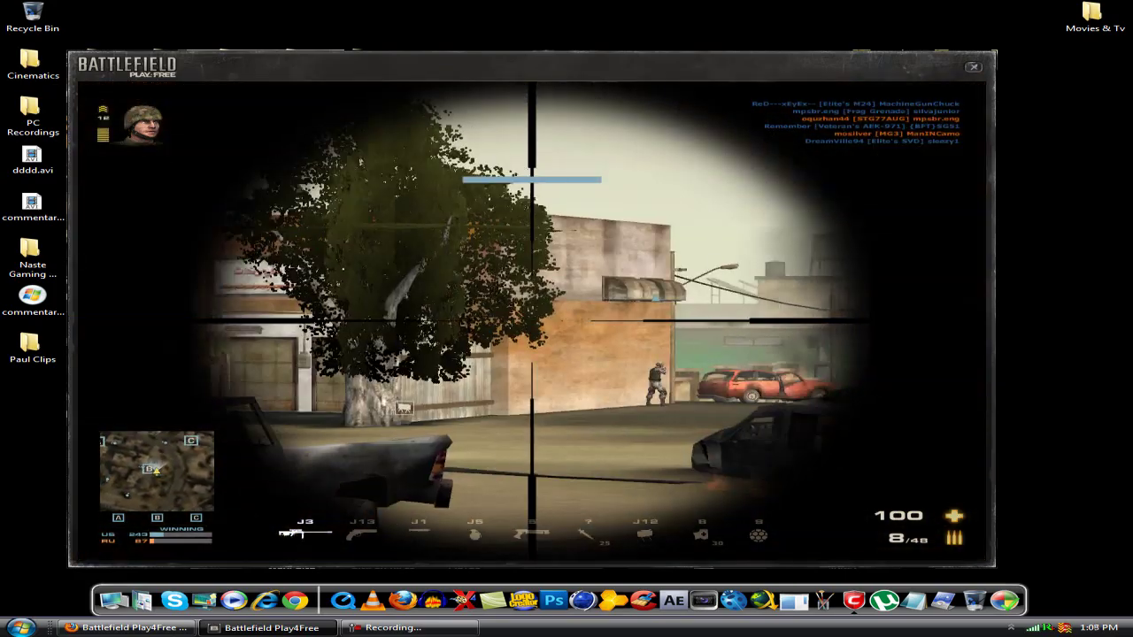
pyautogui.rightClick(531, 321)
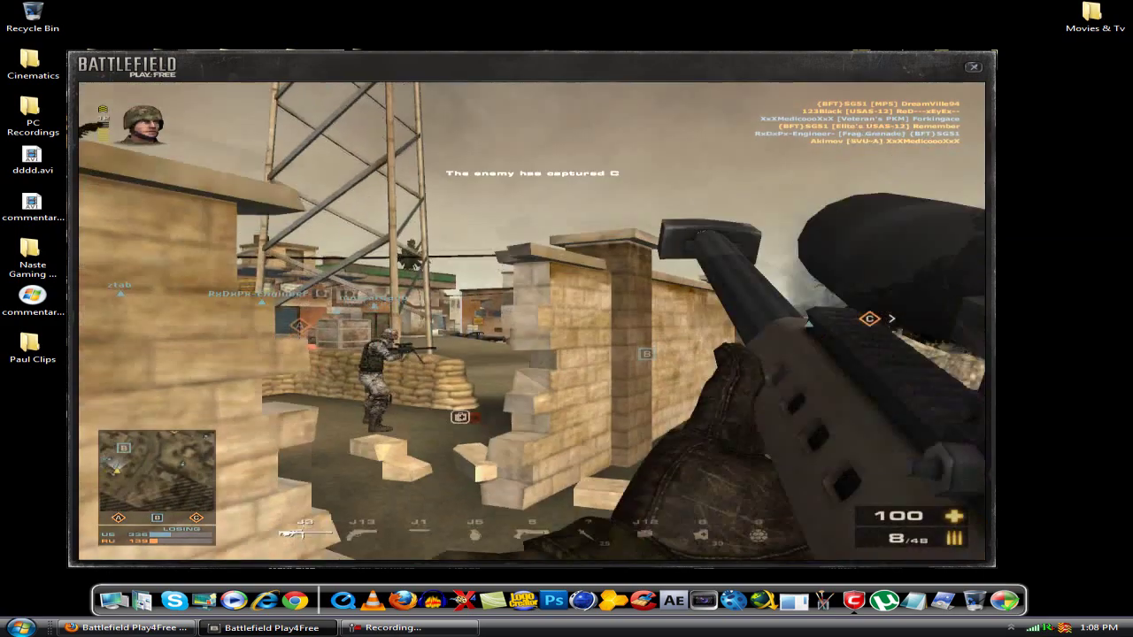
pyautogui.press('Escape')
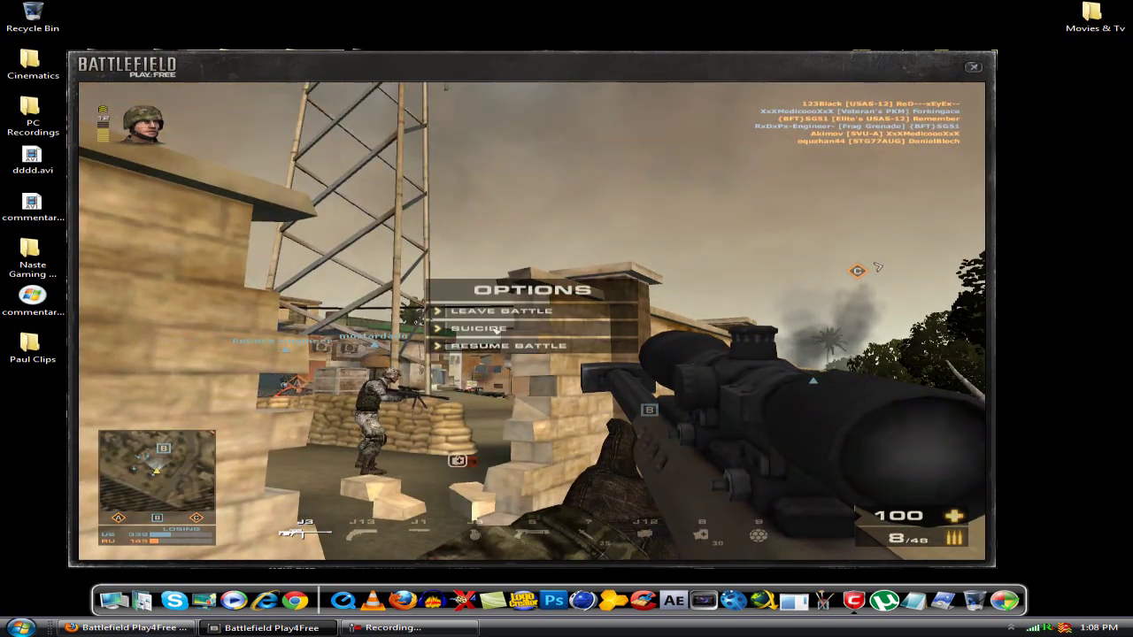